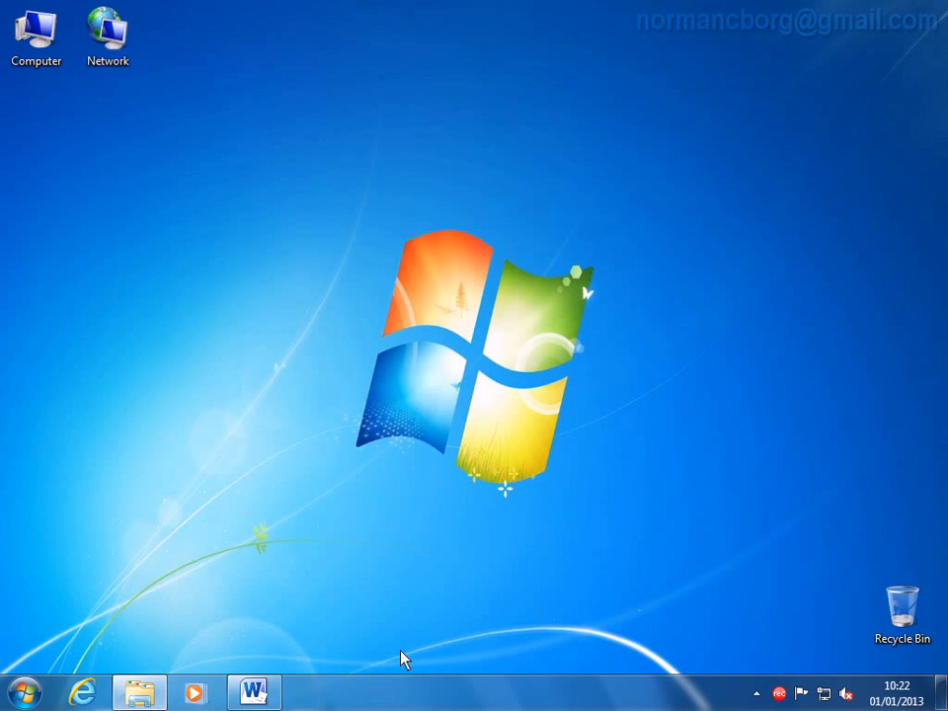
- Switch to the FRinglizMalti document in Word and place the text cursor at the very beginning of the title line
{"action": "left_click", "coordinate": [253, 690]}
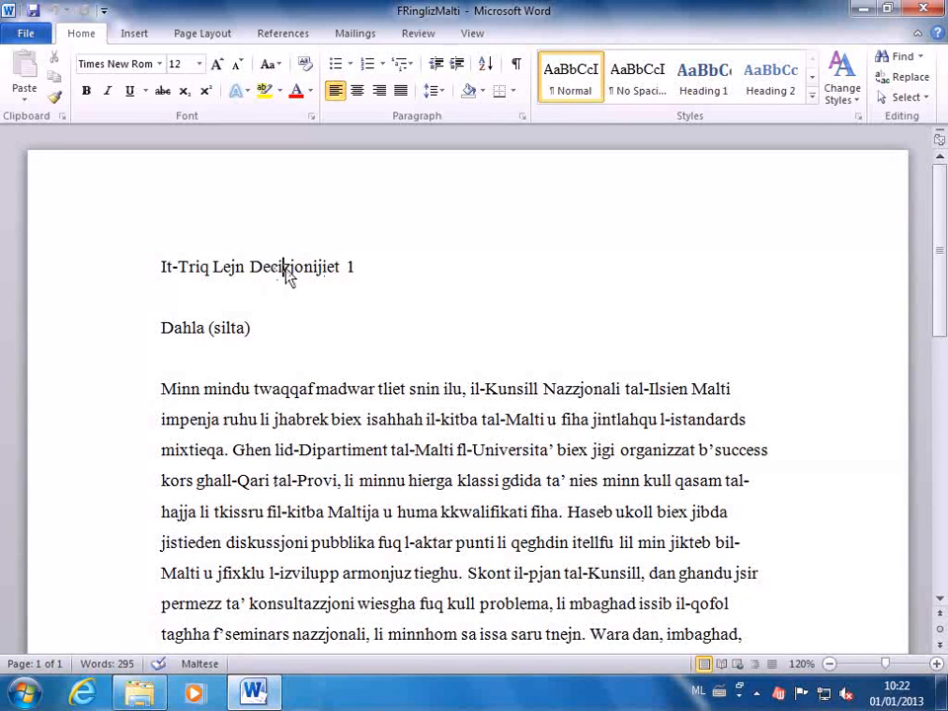
{"action": "left_click_drag", "start_coordinate": [284, 269], "coordinate": [289, 269]}
{"action": "left_click_drag", "start_coordinate": [181, 332], "coordinate": [191, 332]}
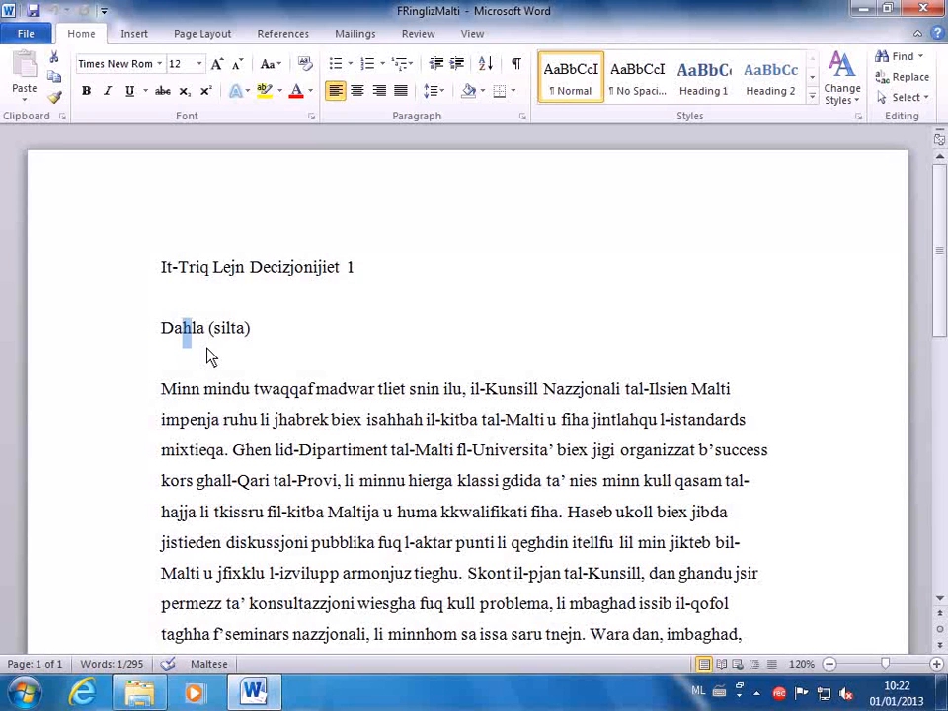
{"action": "left_click", "coordinate": [162, 271]}
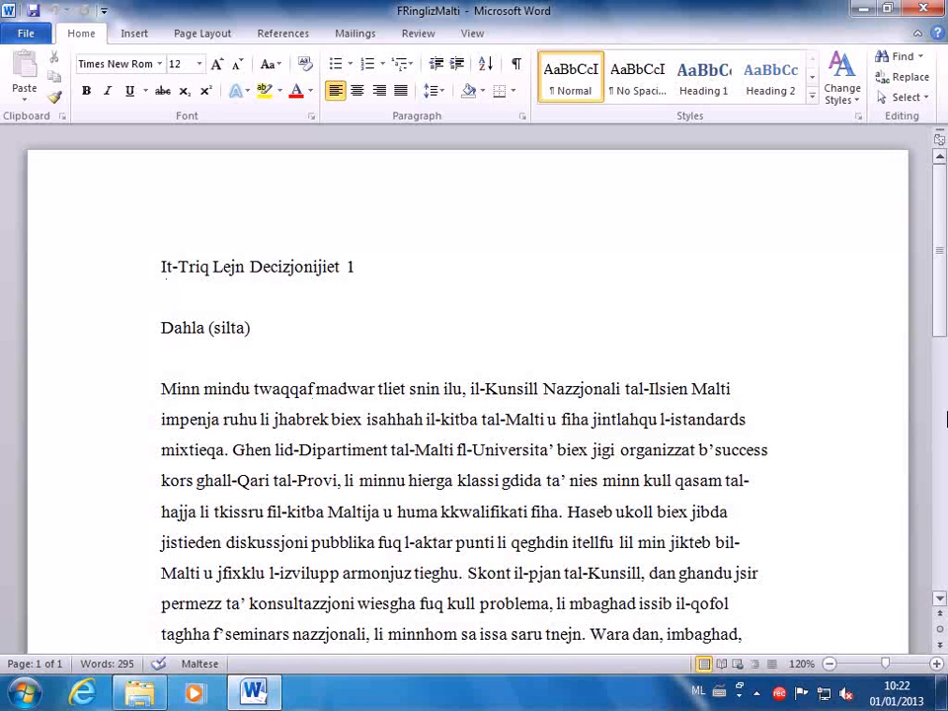
- Open Find and Replace, check its additional search options, and move the dialog clear of the document text
{"action": "left_click", "coordinate": [906, 79]}
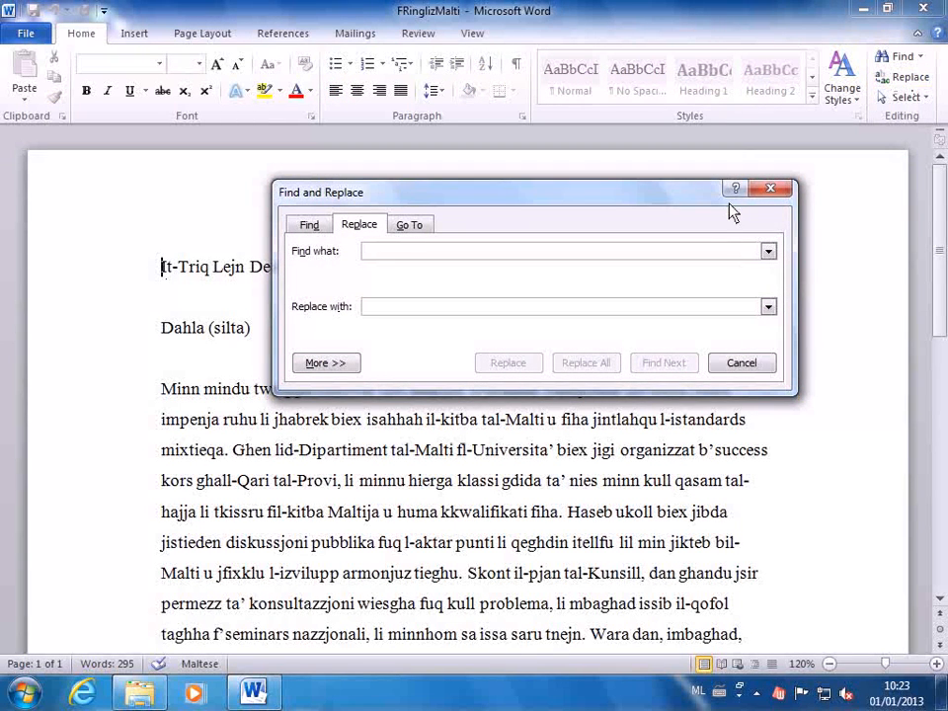
{"action": "left_click", "coordinate": [322, 365]}
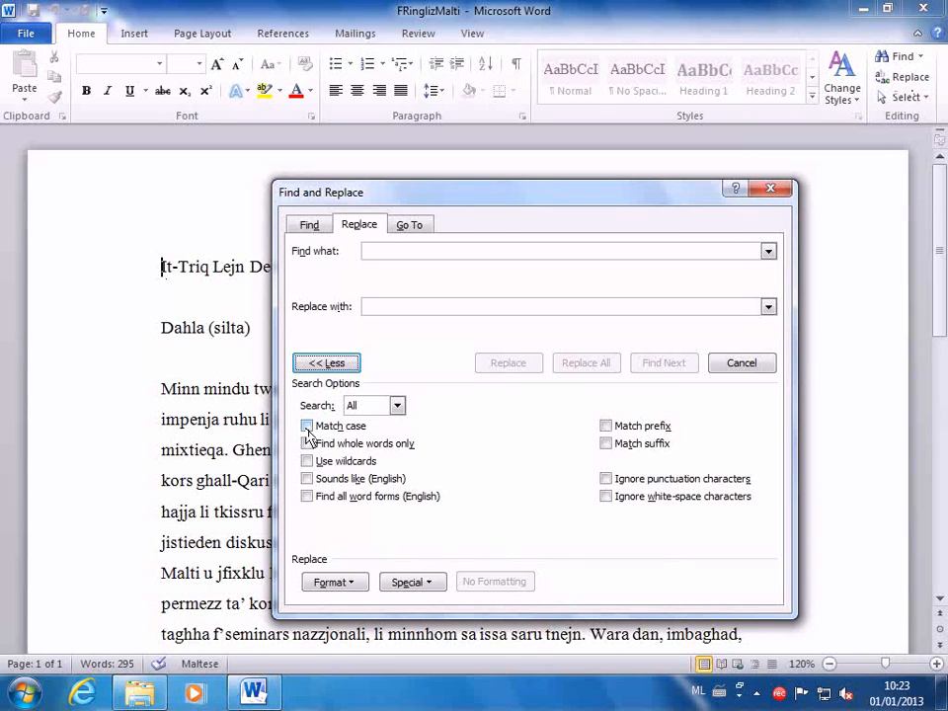
{"action": "left_click", "coordinate": [322, 364]}
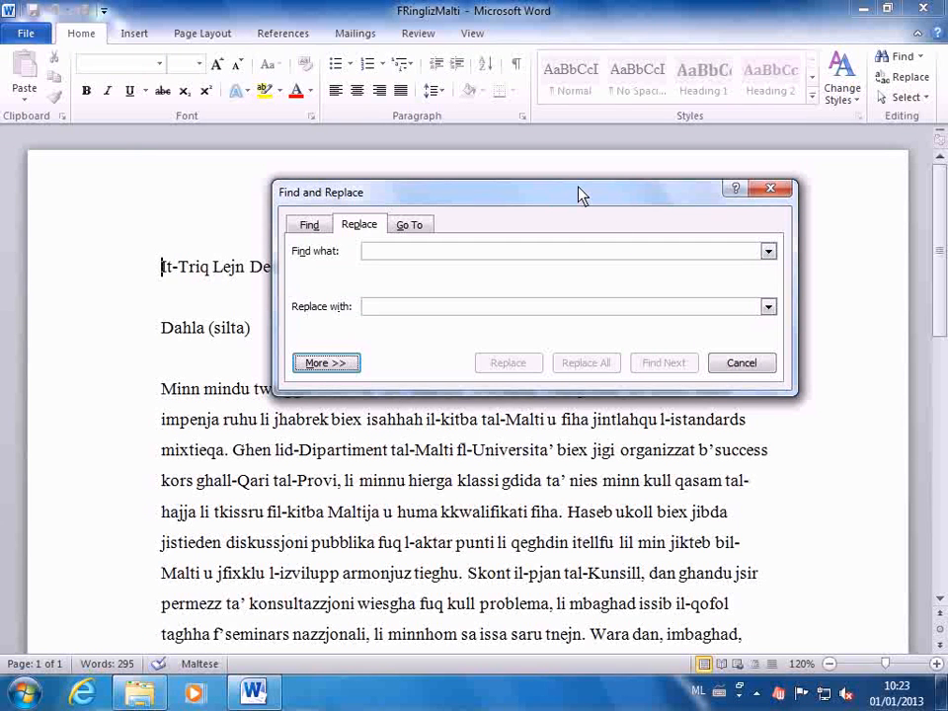
{"action": "left_click_drag", "start_coordinate": [579, 194], "coordinate": [634, 20]}
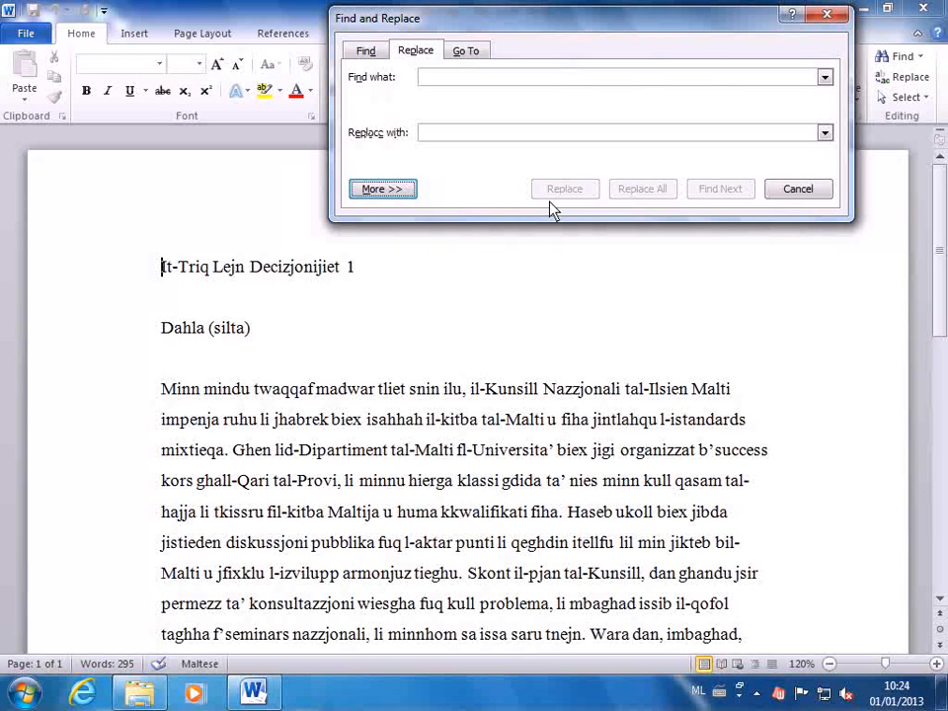
- Replace every "gh" in the document with "għ"
{"action": "left_click", "coordinate": [436, 83]}
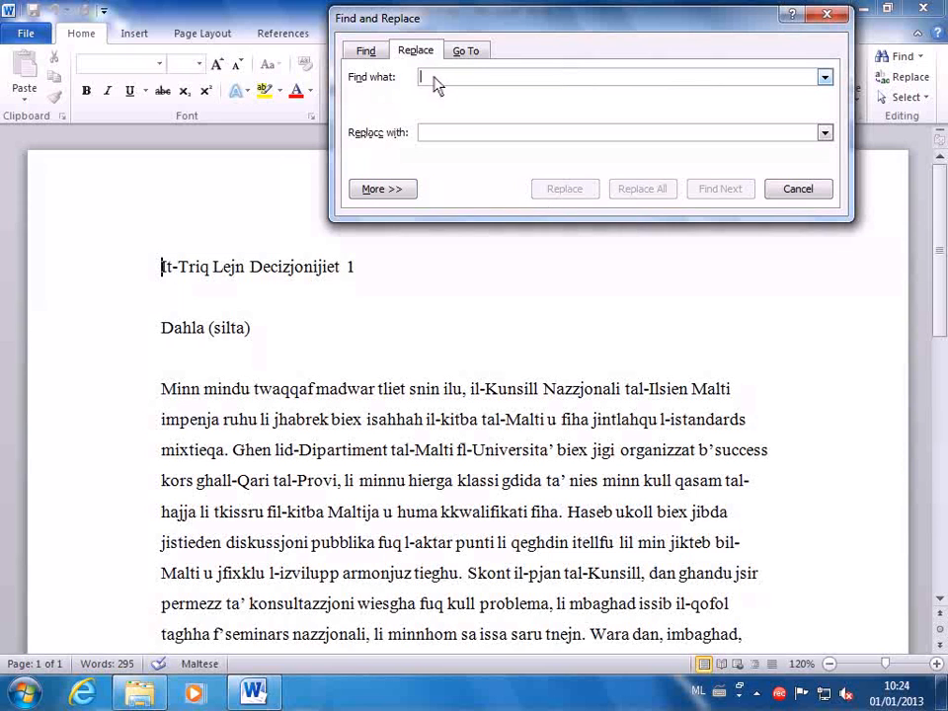
{"action": "type", "text": "gh"}
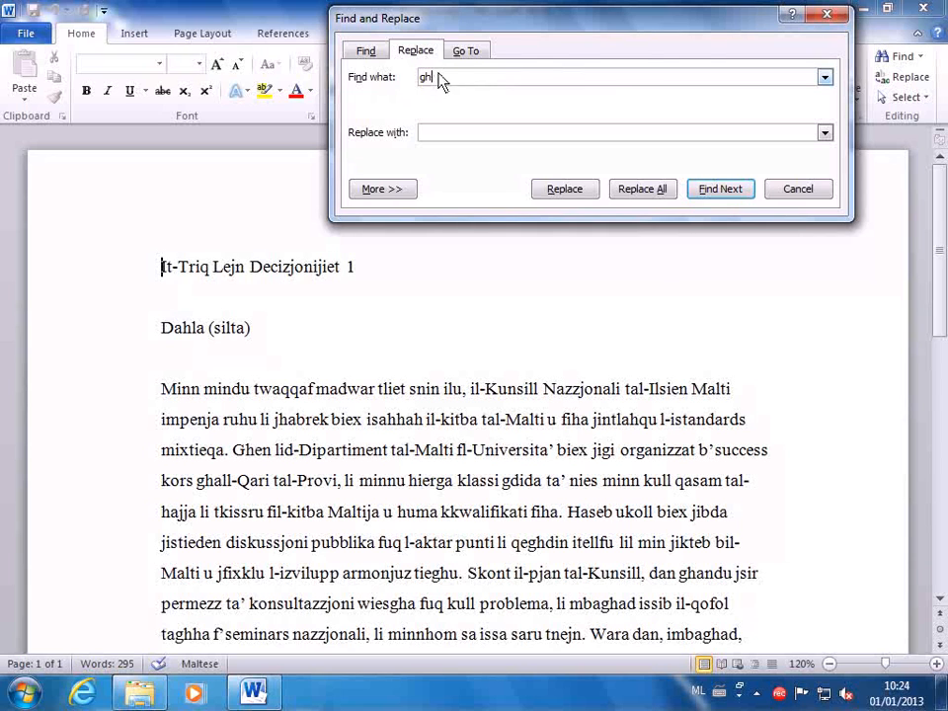
{"action": "left_click", "coordinate": [443, 133]}
{"action": "type", "text": "għ"}
{"action": "key", "text": "BackSpace"}
{"action": "type", "text": "ħ"}
{"action": "left_click", "coordinate": [634, 189]}
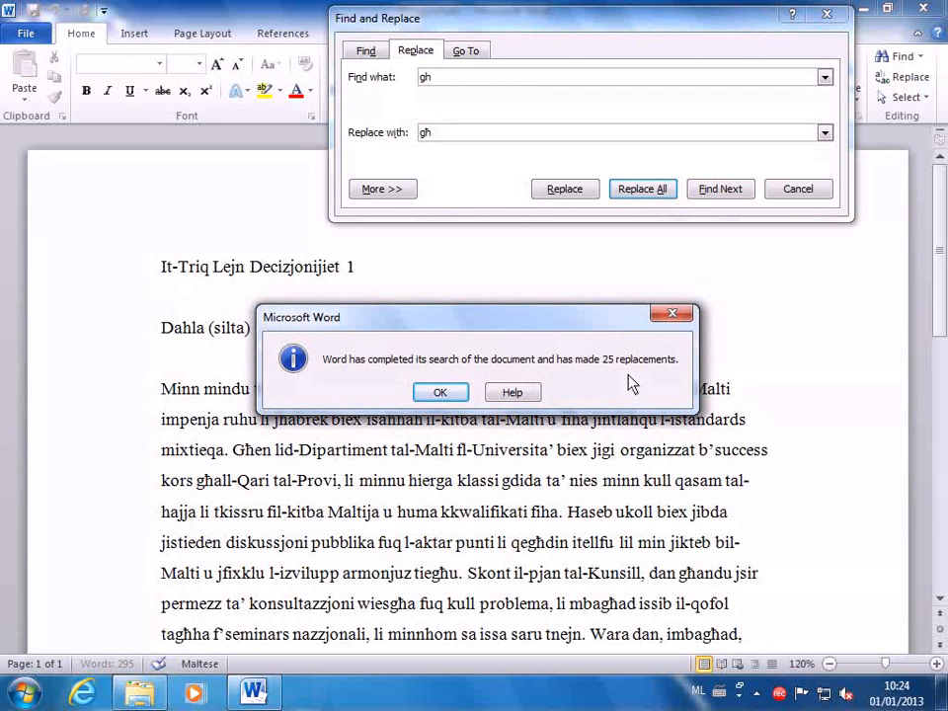
{"action": "left_click", "coordinate": [431, 394]}
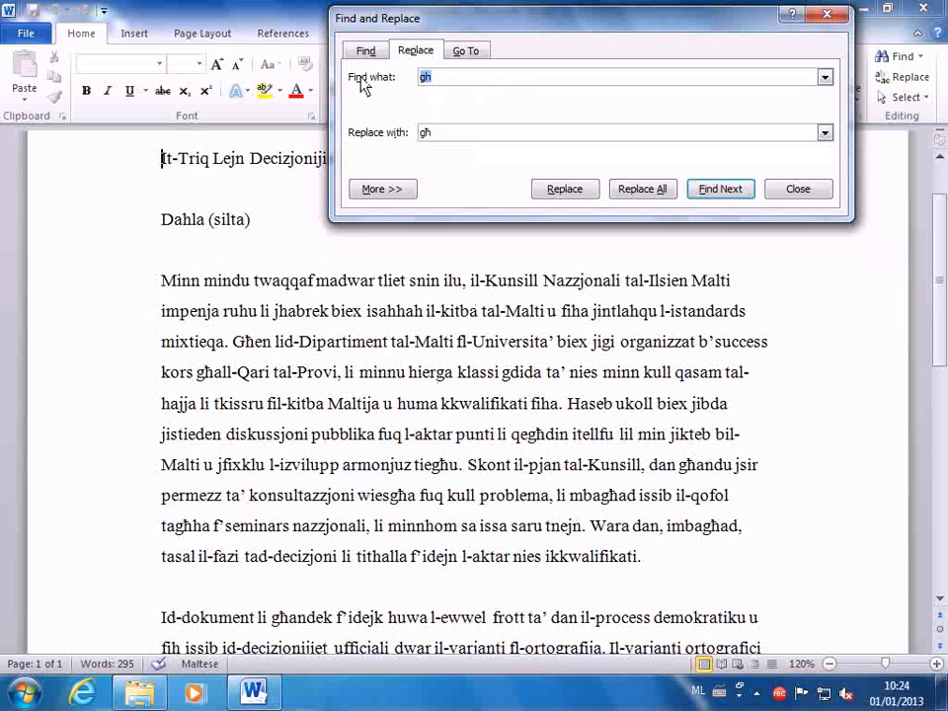
- Set the search to find "h" and replace it with "ħ", and replace the h in the heading word "Dahla"
{"action": "type", "text": "h"}
{"action": "key", "text": "Tab"}
{"action": "type", "text": "ħ"}
{"action": "left_click", "coordinate": [709, 193]}
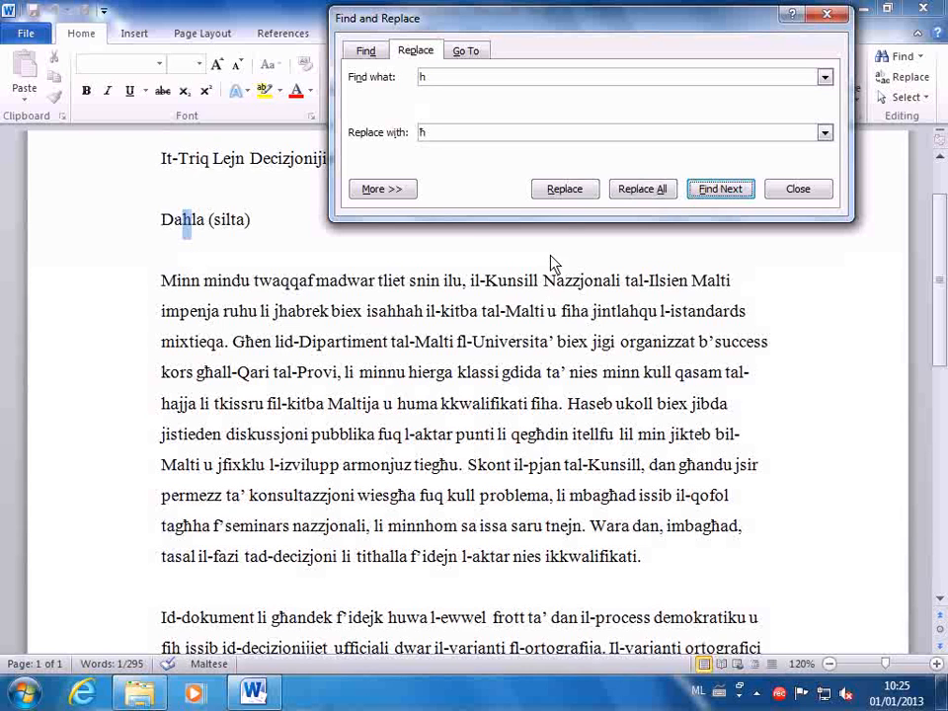
{"action": "left_click", "coordinate": [564, 188]}
{"action": "left_click", "coordinate": [557, 193]}
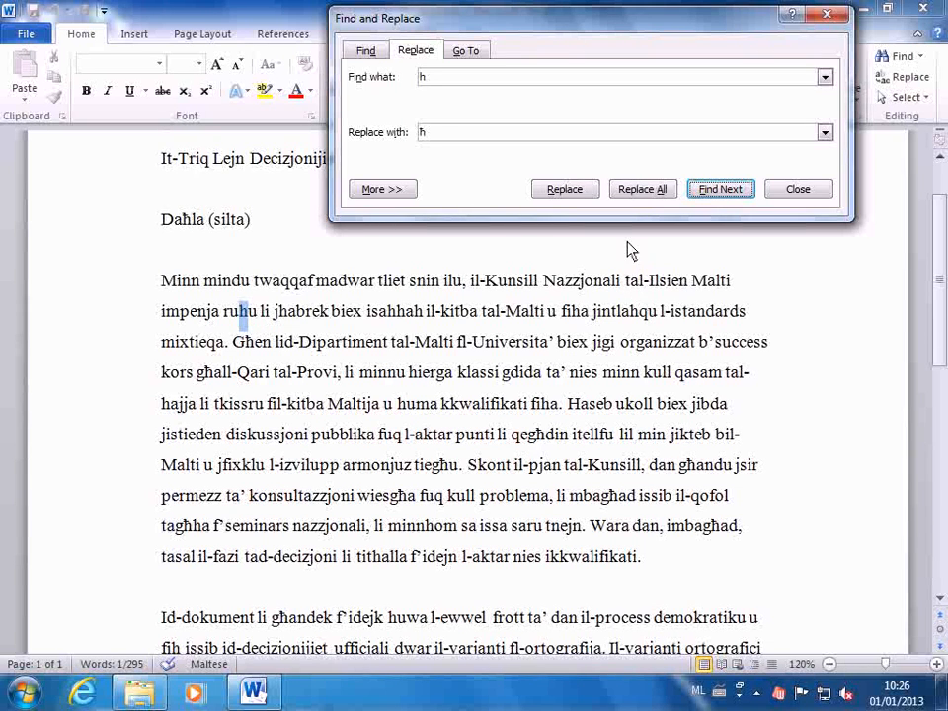
- Replace h with ħ one match at a time in "ruhu", "jhabrek" and all three letters of "isahhah"
{"action": "left_click", "coordinate": [559, 192]}
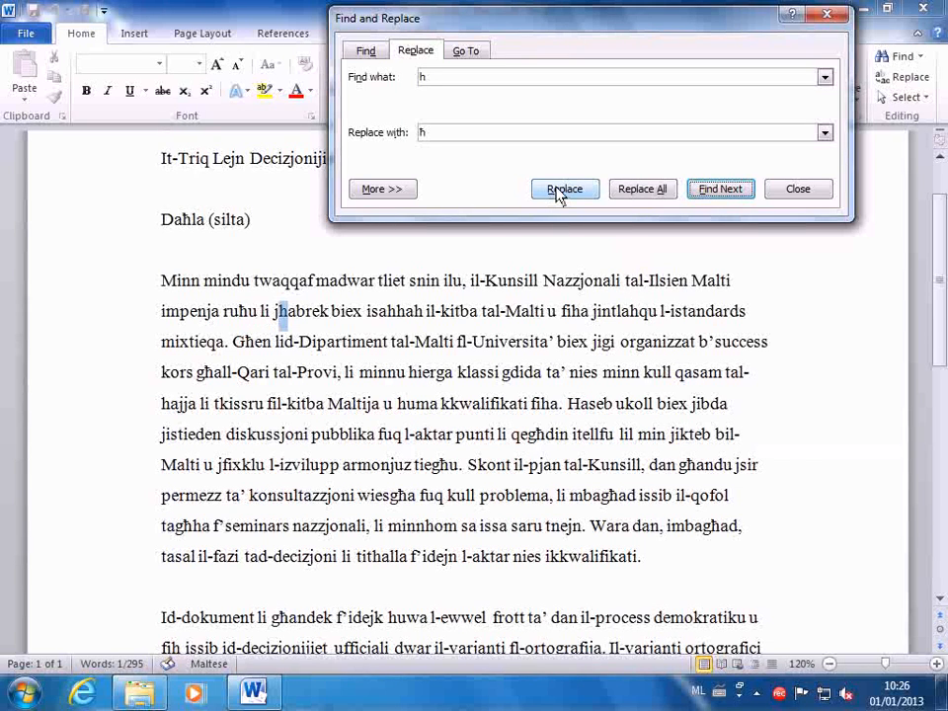
{"action": "left_click", "coordinate": [564, 190]}
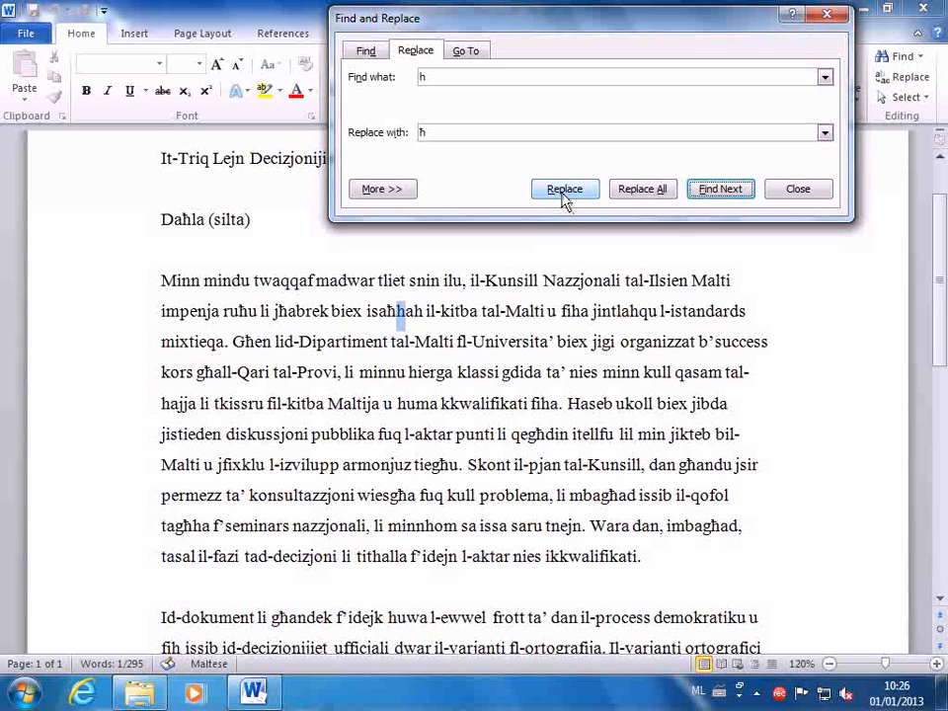
{"action": "left_click", "coordinate": [563, 193]}
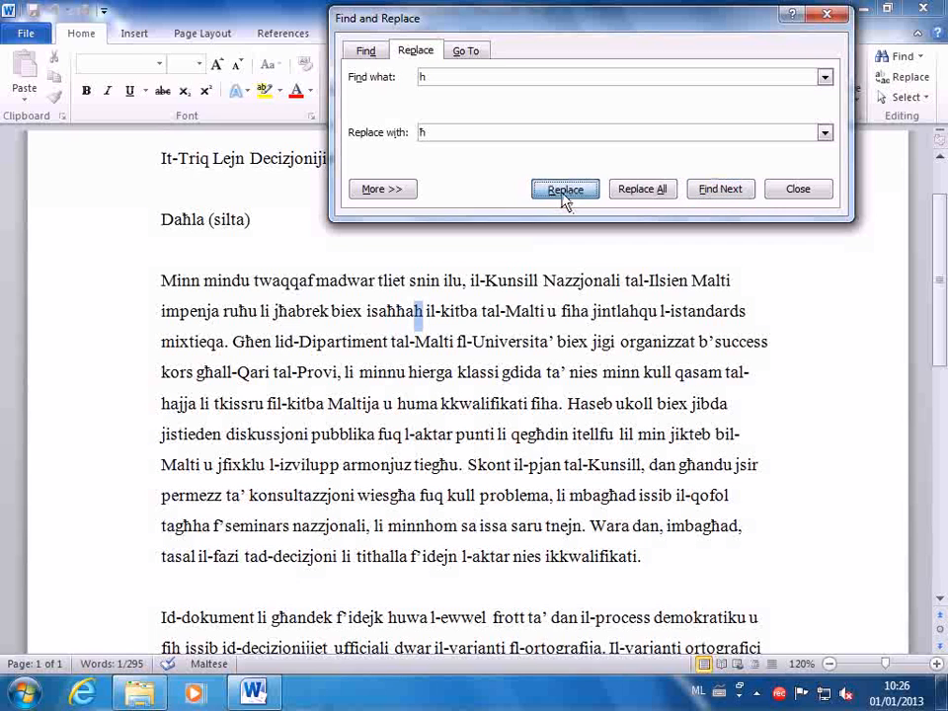
{"action": "left_click", "coordinate": [566, 193]}
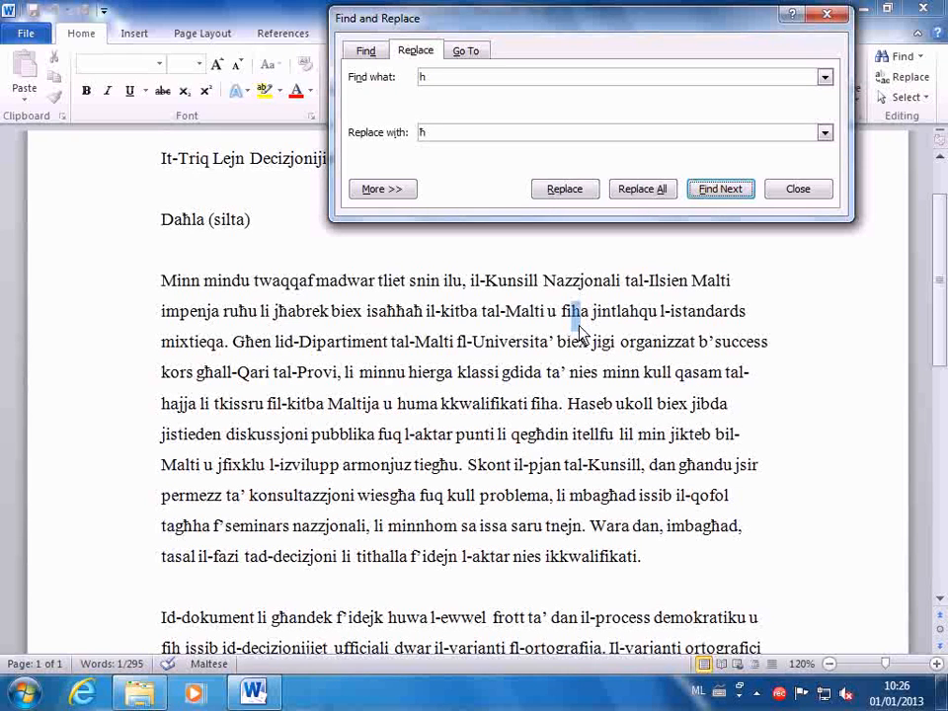
- Skip the h in the first "fiha" and replace h with ħ in "jintlahqu", "hierga" and "hajja"
{"action": "left_click", "coordinate": [720, 188]}
{"action": "left_click", "coordinate": [564, 189]}
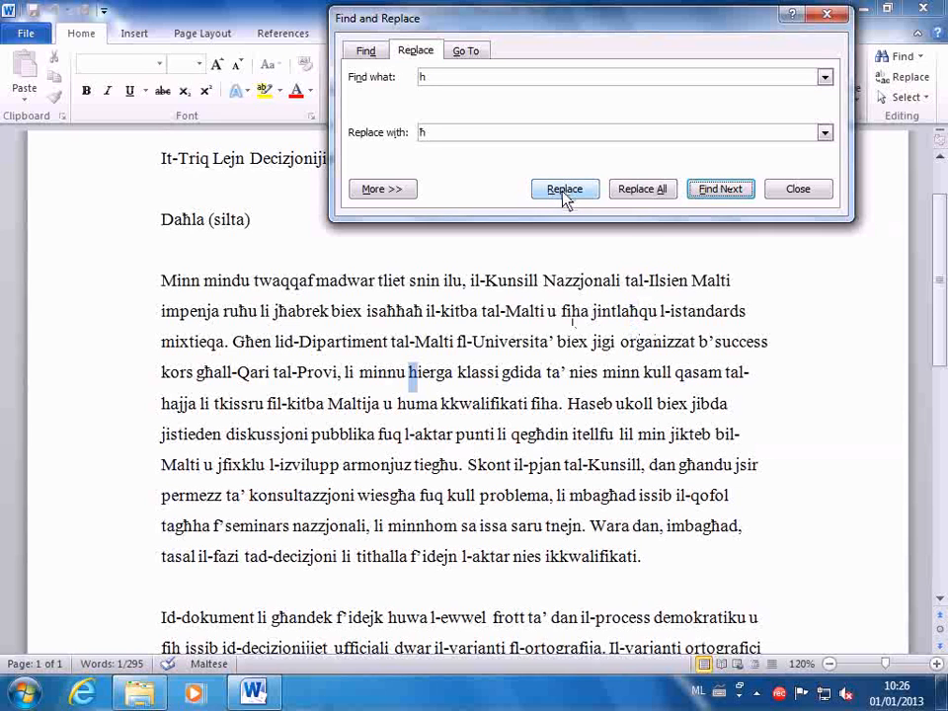
{"action": "left_click", "coordinate": [564, 190]}
{"action": "left_click", "coordinate": [563, 190]}
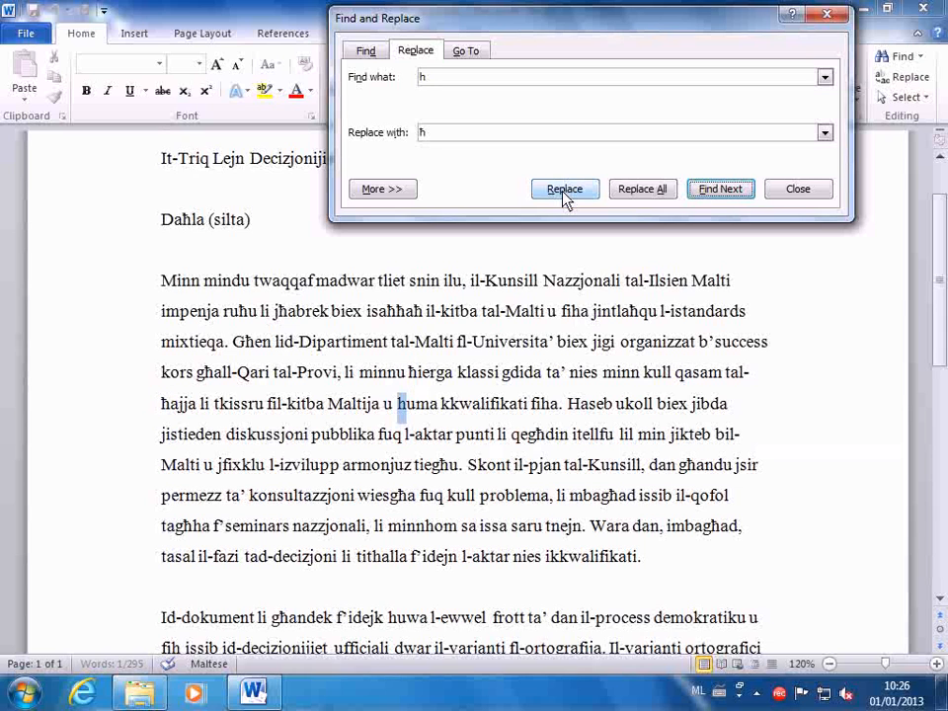
- Replace h with ħ in "Haseb" and "tithalla", skipping the matches in "huma", "fiha", "tagħha" and "minnhom"
{"action": "left_click", "coordinate": [722, 190]}
{"action": "left_click", "coordinate": [722, 190]}
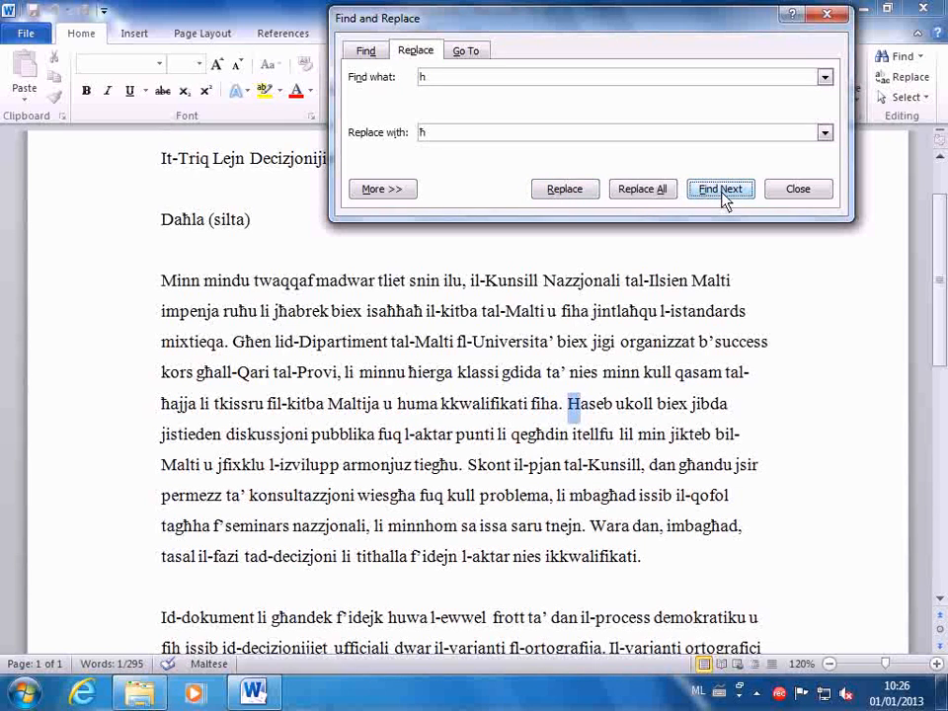
{"action": "left_click", "coordinate": [564, 189]}
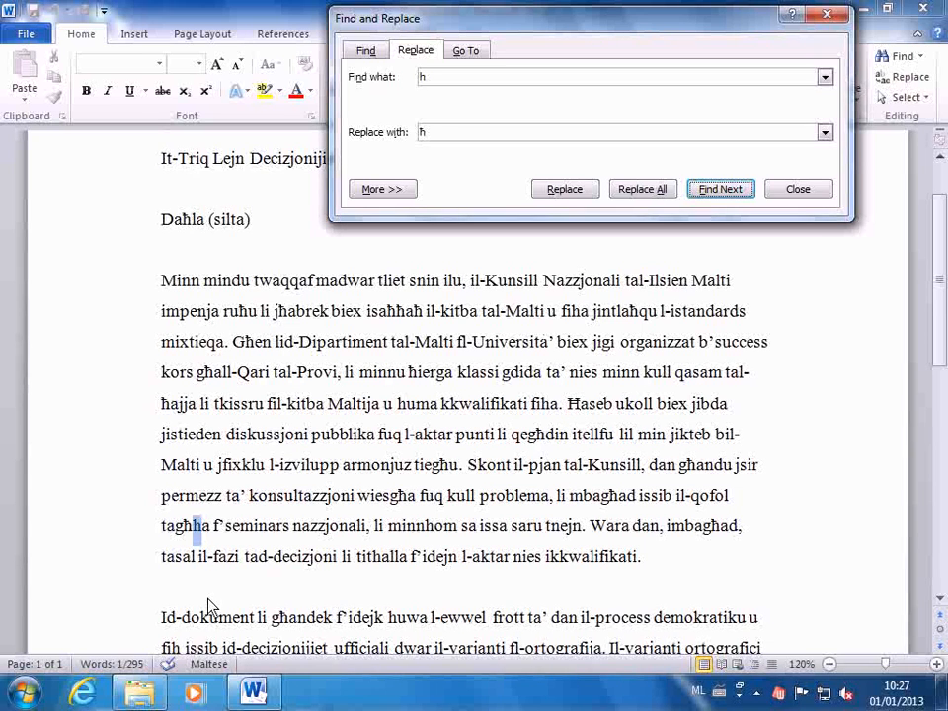
{"action": "left_click", "coordinate": [707, 191]}
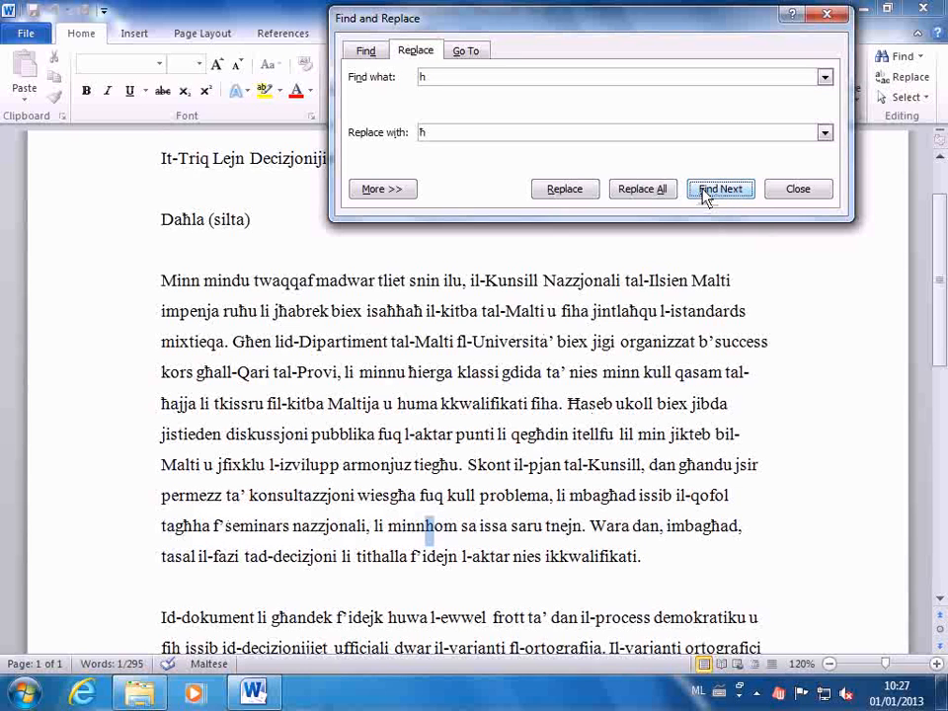
{"action": "left_click", "coordinate": [707, 190]}
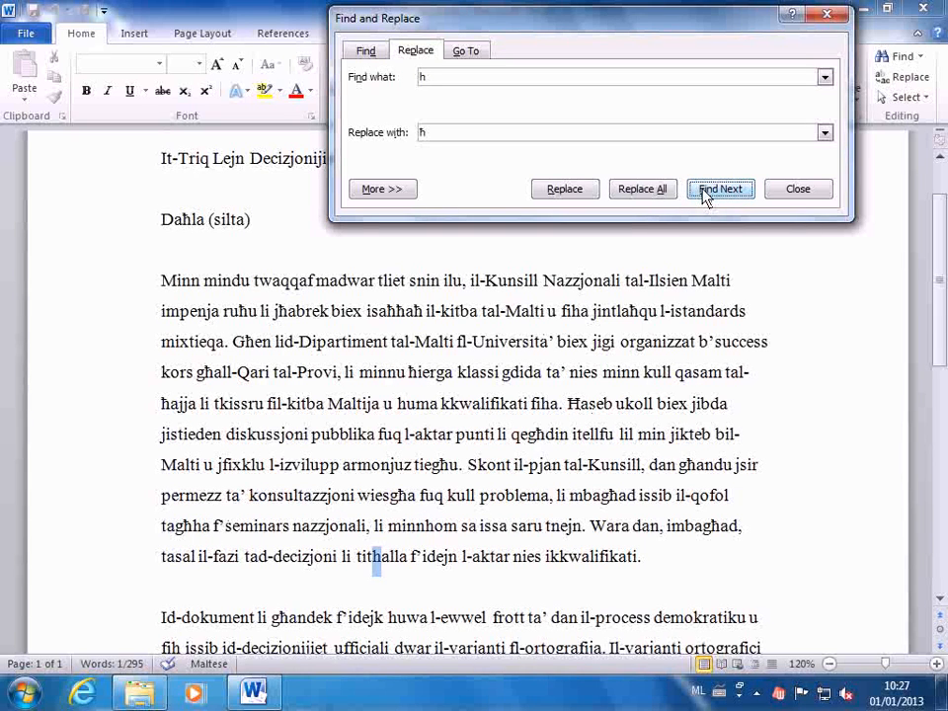
{"action": "left_click", "coordinate": [577, 192]}
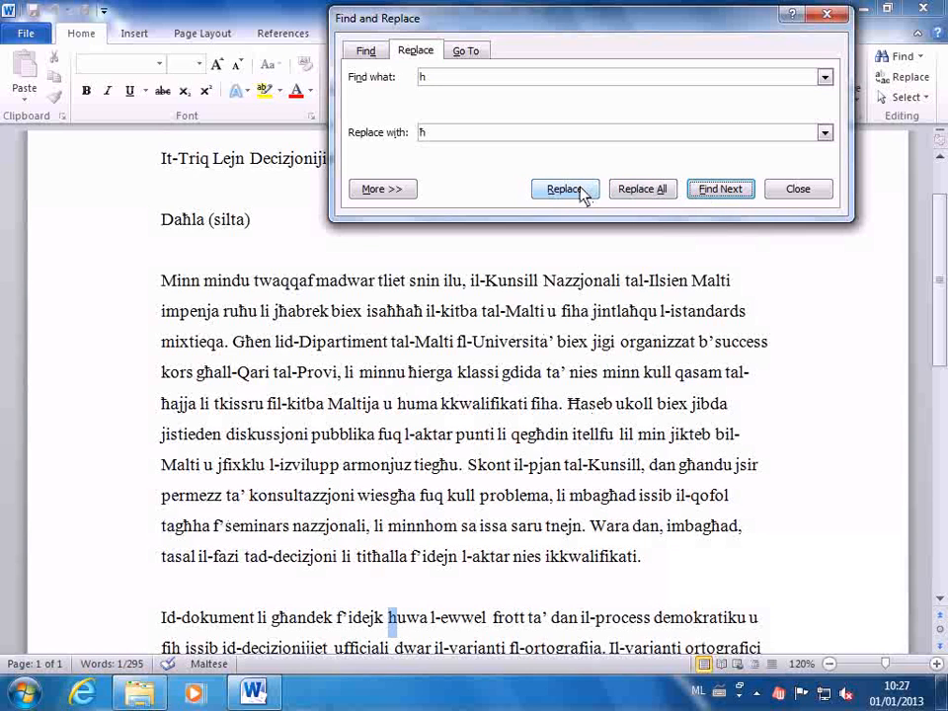
- Replace h with ħ in "kulhadd" and "wiehed" in the second paragraph, skipping the matches in "huwa", "fih" and "ikollha"
{"action": "left_click", "coordinate": [719, 191]}
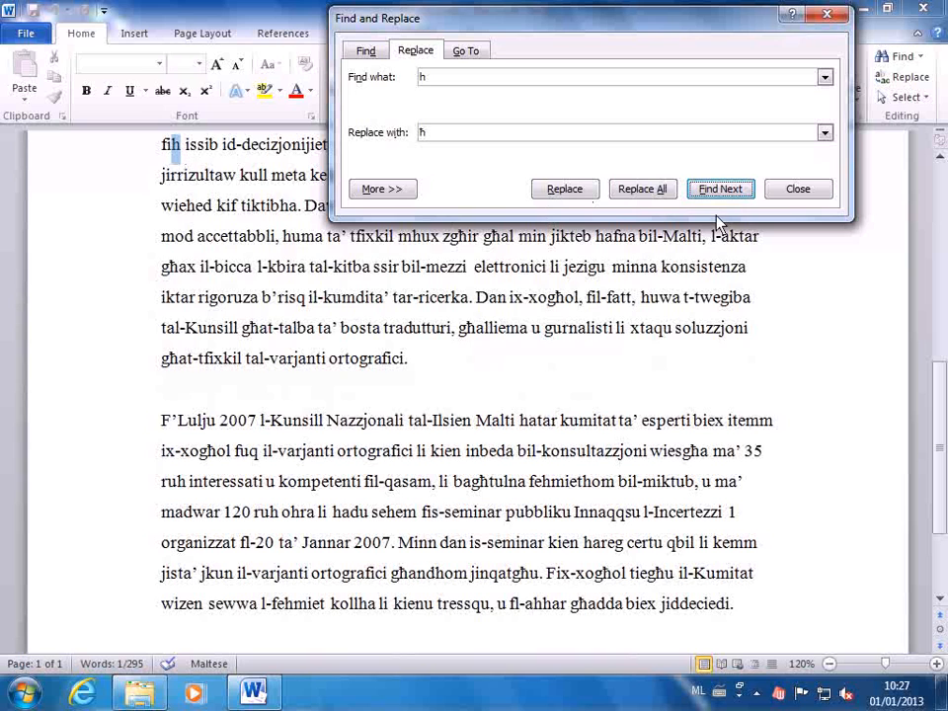
{"action": "left_click", "coordinate": [724, 192]}
{"action": "left_click_drag", "start_coordinate": [708, 17], "coordinate": [709, 205]}
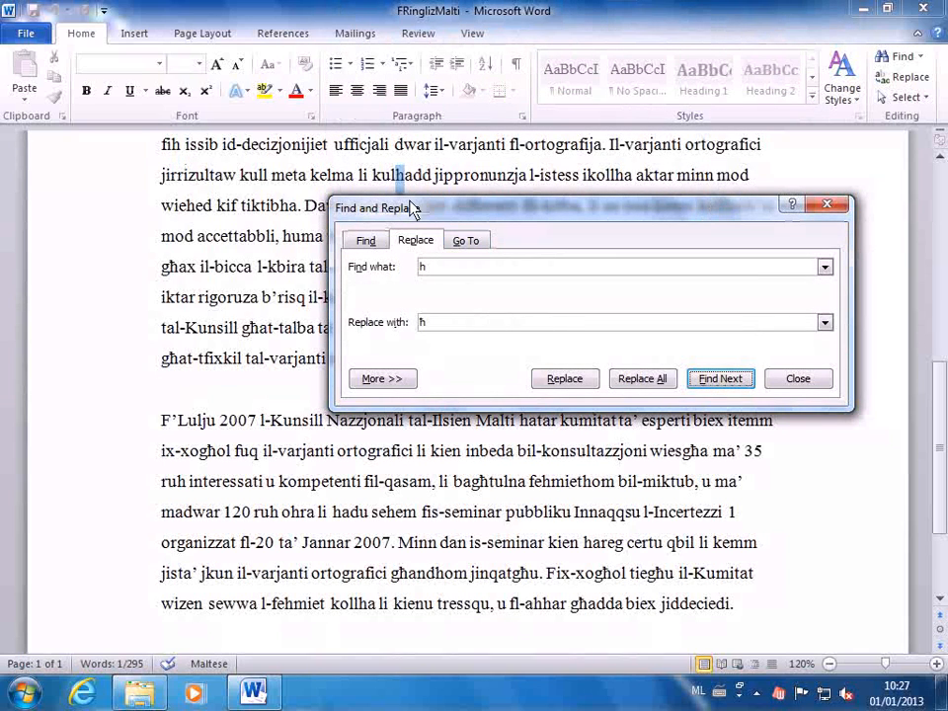
{"action": "left_click", "coordinate": [565, 381]}
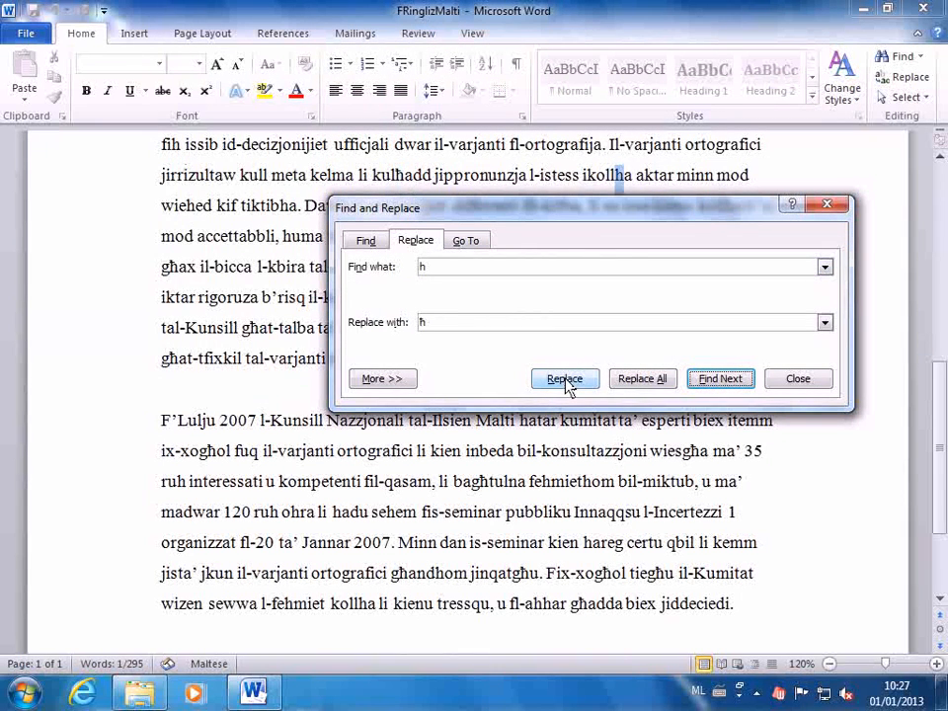
{"action": "left_click", "coordinate": [717, 386]}
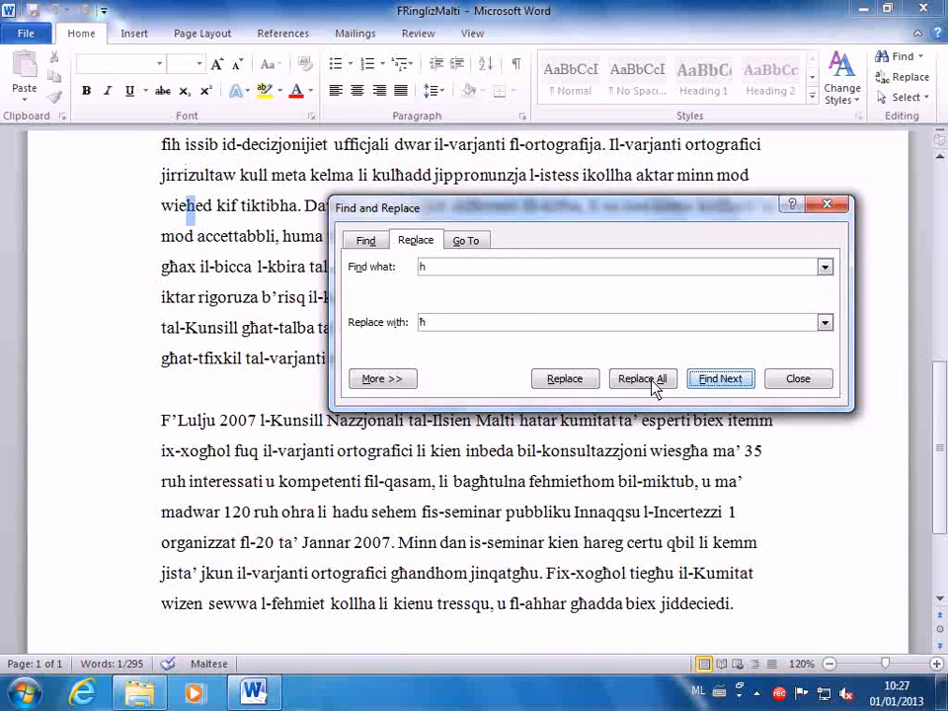
{"action": "left_click", "coordinate": [556, 385]}
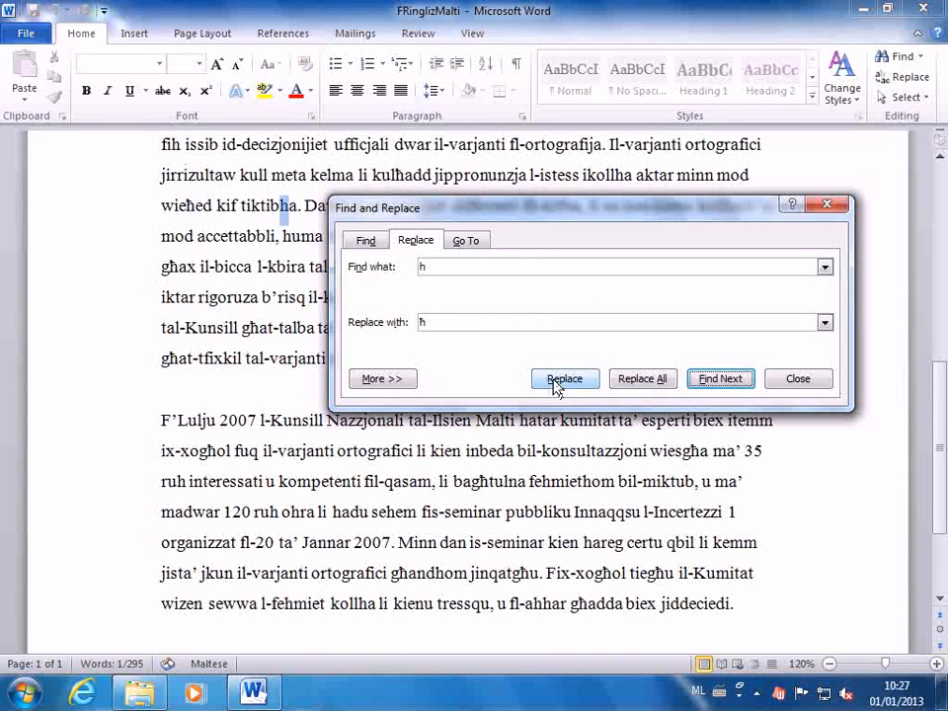
- Skip "tiktibha", "kollha", "huma" and "mhux", and replace h with ħ in "hafna", "hatar", "ruh", "ohra", "hadu" and "hareg"
{"action": "left_click", "coordinate": [714, 383]}
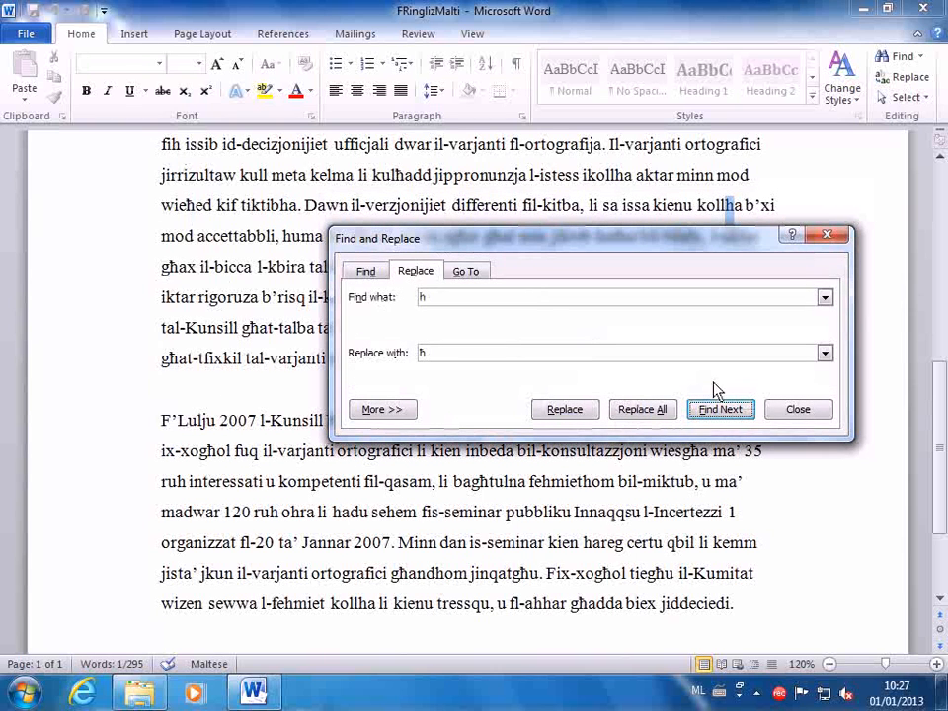
{"action": "left_click", "coordinate": [720, 408]}
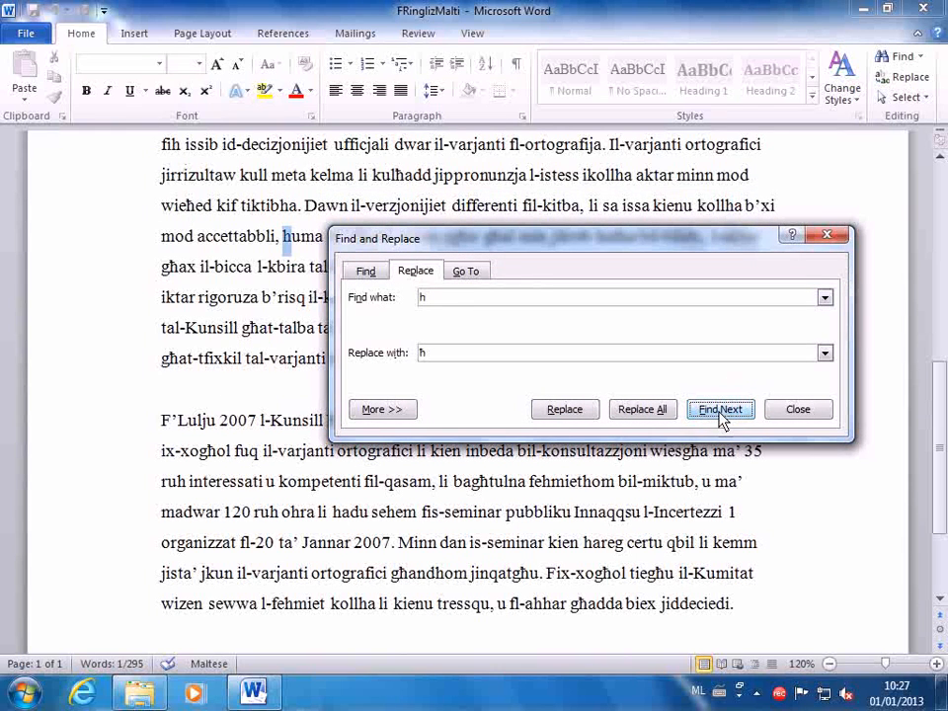
{"action": "left_click", "coordinate": [717, 410]}
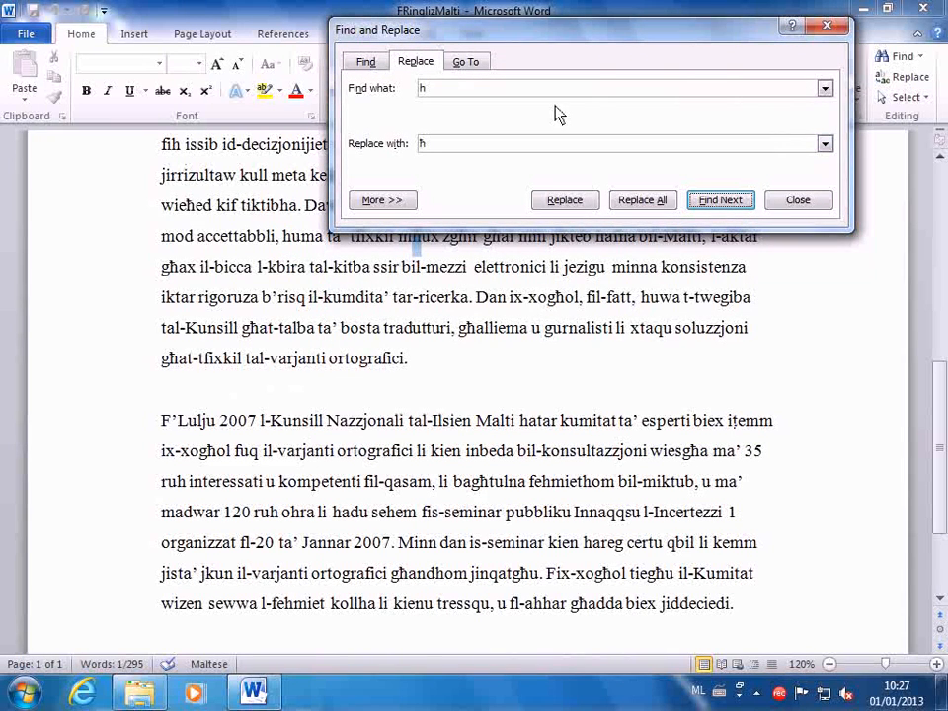
{"action": "mouse_move", "coordinate": [632, 36]}
{"action": "left_mouse_down"}
{"action": "mouse_move", "coordinate": [613, 22]}
{"action": "mouse_move", "coordinate": [637, 47]}
{"action": "left_mouse_up"}
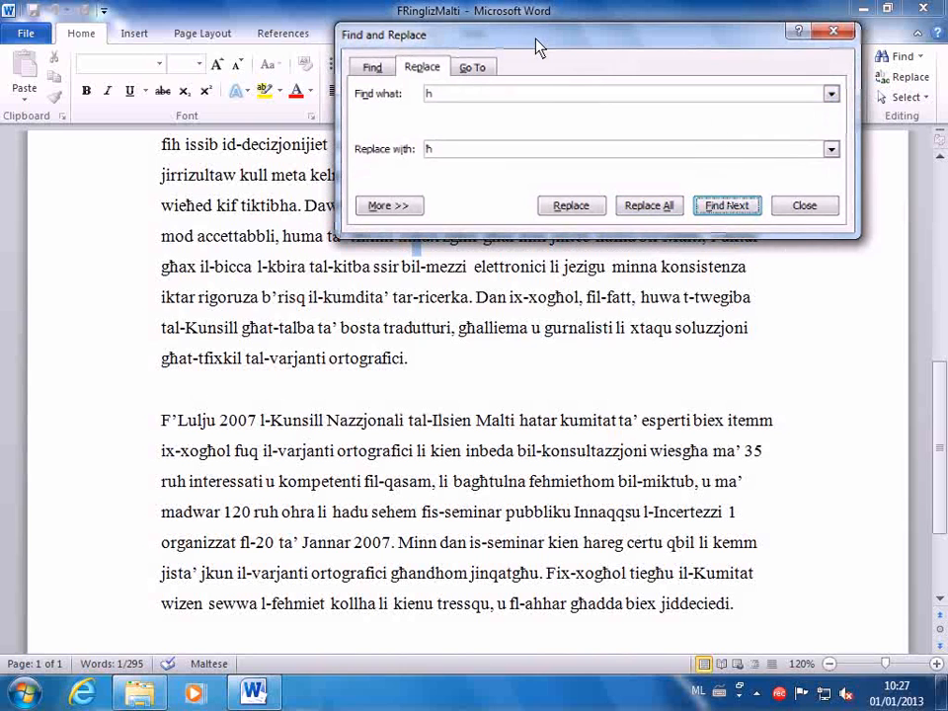
{"action": "left_click_drag", "start_coordinate": [551, 41], "coordinate": [533, 23]}
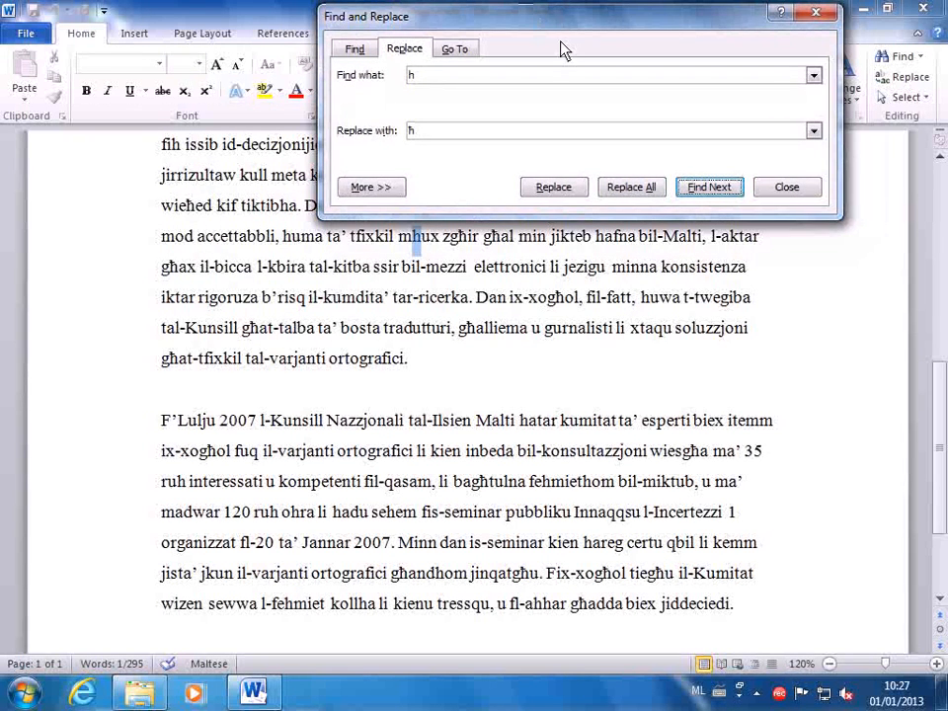
{"action": "left_click", "coordinate": [703, 192]}
{"action": "left_click", "coordinate": [557, 192]}
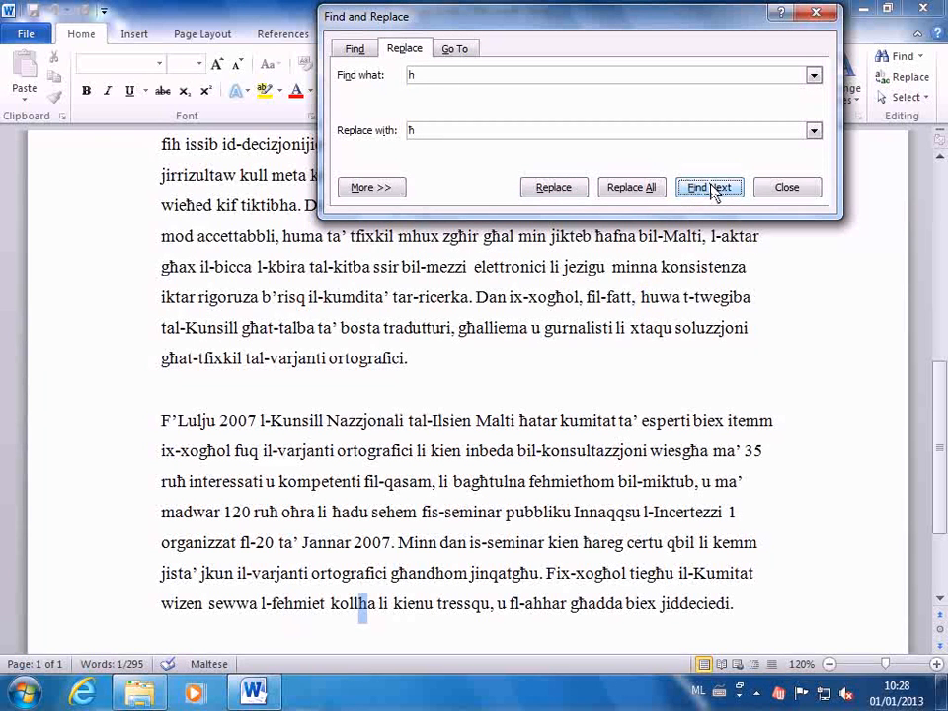
- Skip the h in "kollha" and replace both h letters in "fl-ahhar" with ħ, finishing the search
{"action": "left_click", "coordinate": [711, 188]}
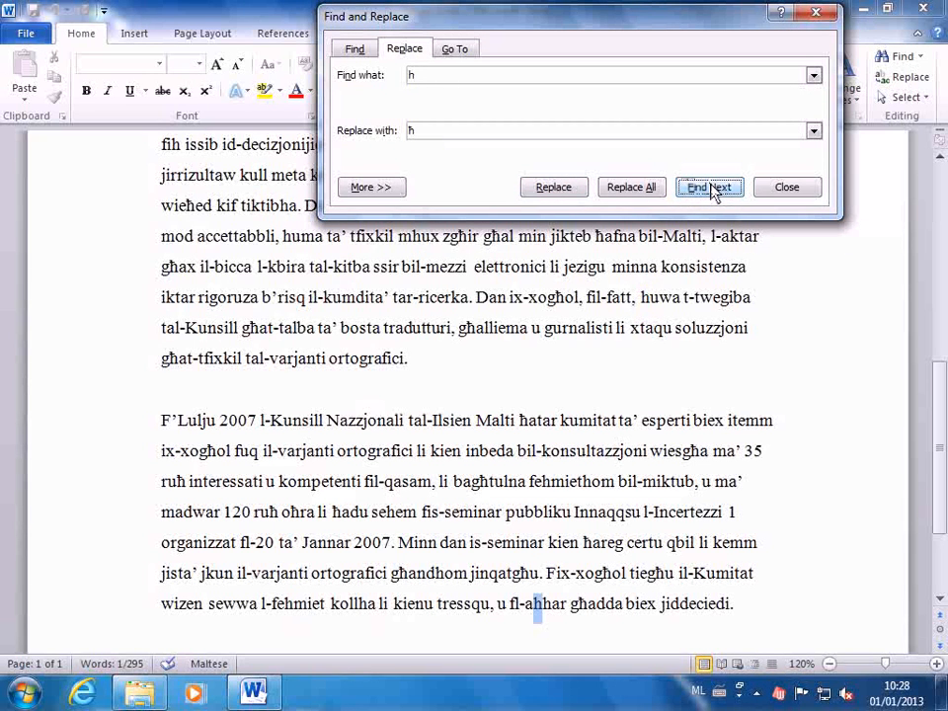
{"action": "left_click", "coordinate": [558, 187]}
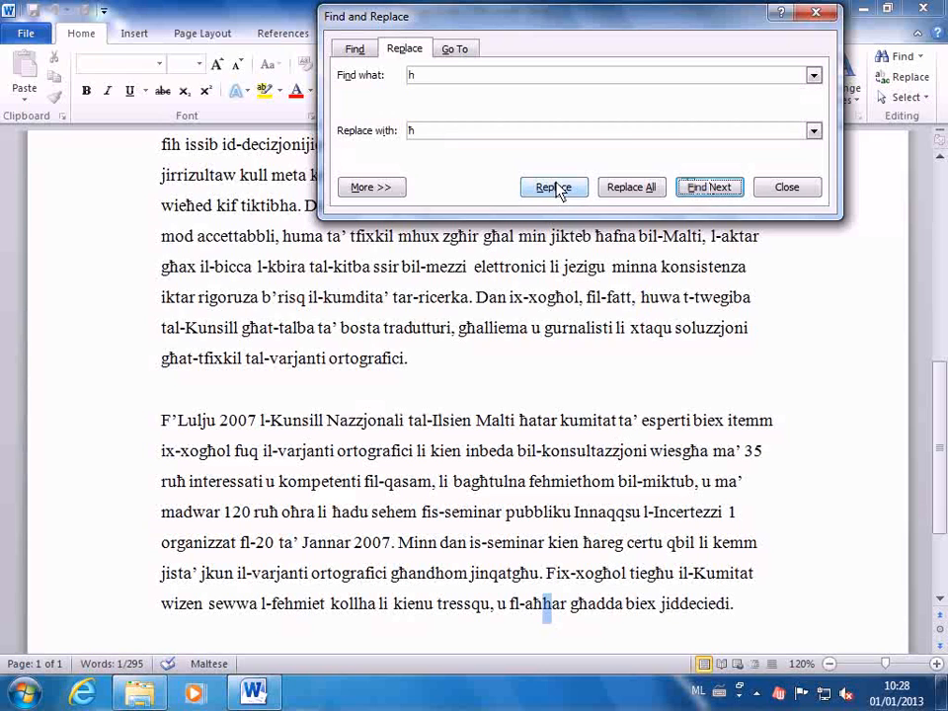
{"action": "left_click", "coordinate": [559, 189]}
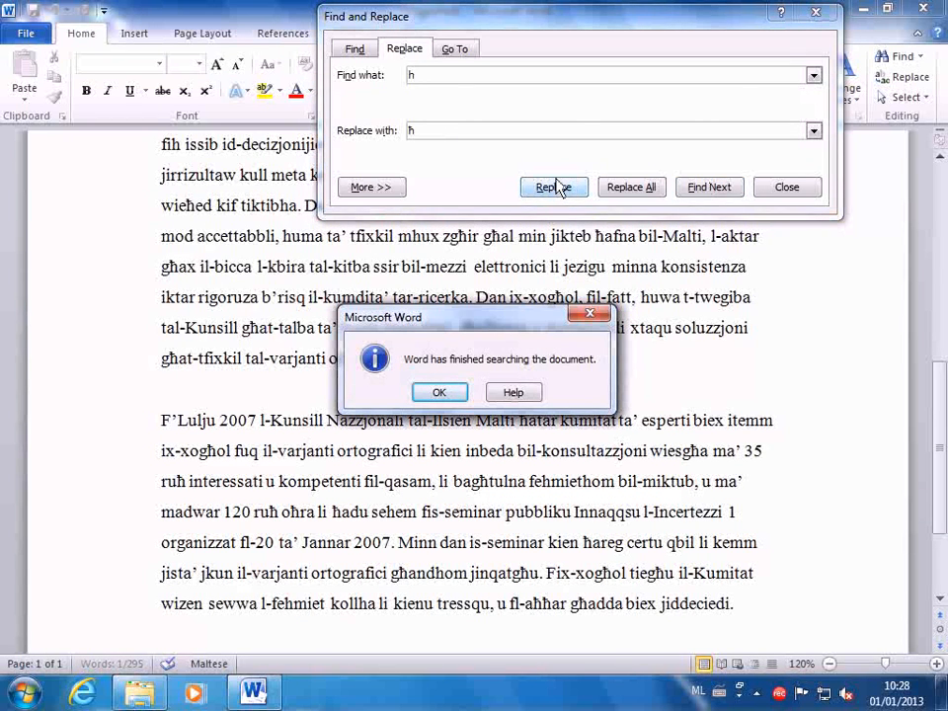
{"action": "left_click", "coordinate": [435, 395]}
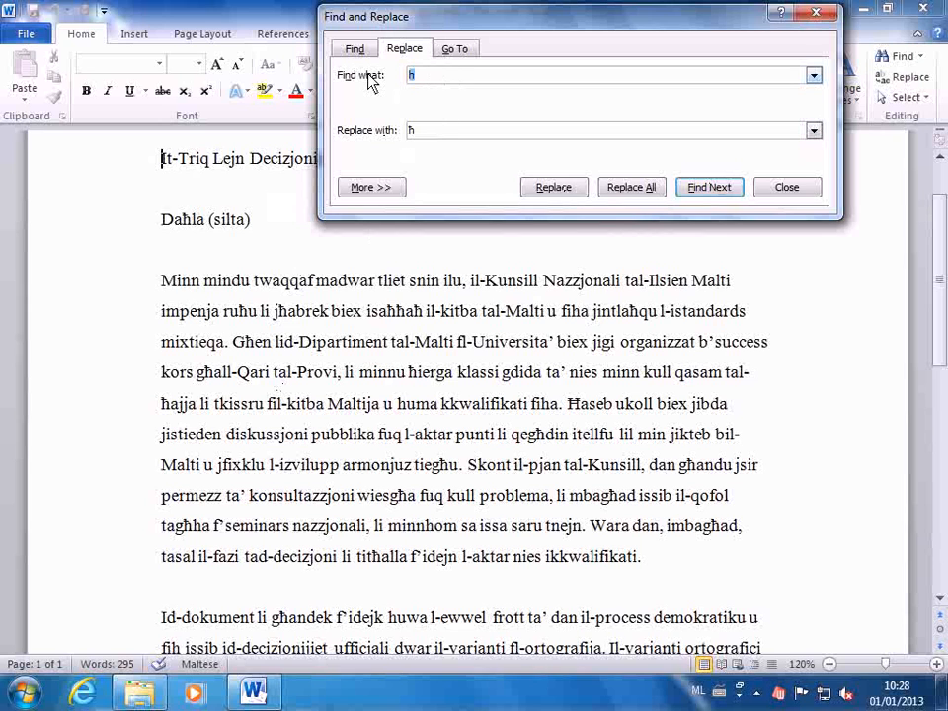
- Set up a replacement of g with ġ from the document's start and skip the first match in "Għen"
{"action": "type", "text": "g"}
{"action": "double_click", "coordinate": [412, 131]}
{"action": "type", "text": "g"}
{"action": "left_click", "coordinate": [713, 193]}
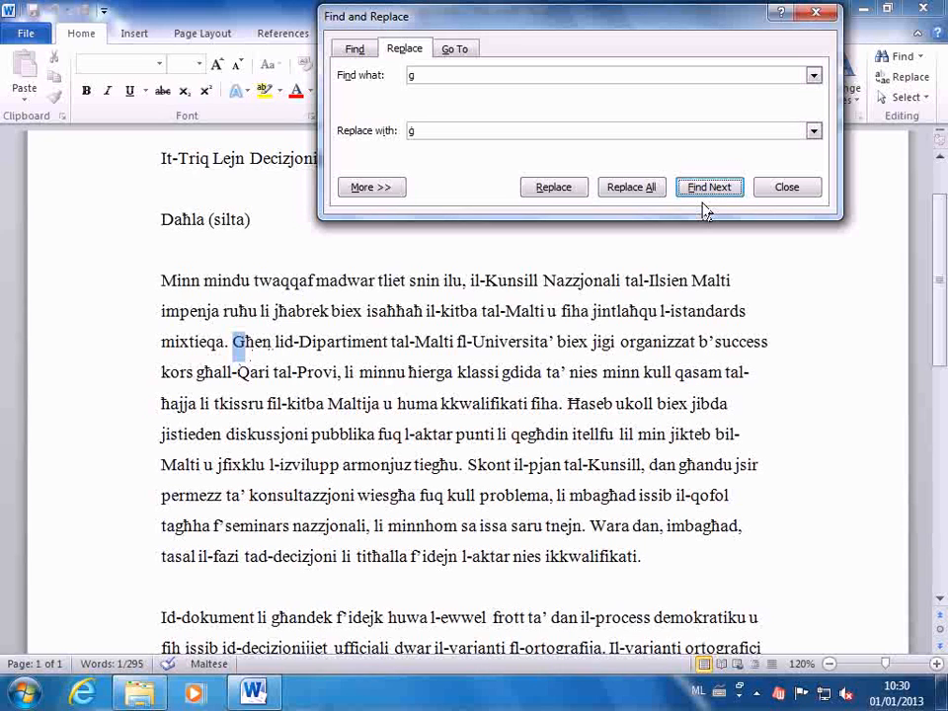
{"action": "key", "text": "Return"}
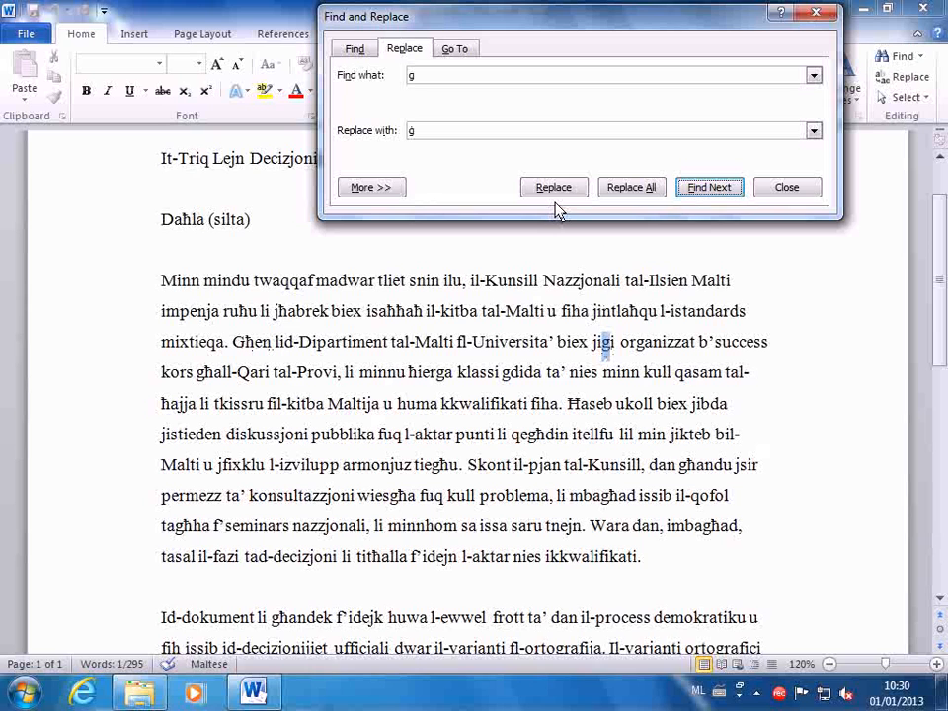
- Replace g with ġ in "jigi", "ħierga" and "gdida", skipping the matches in "organizzat" and "għall-Qari"
{"action": "key", "text": "alt+r"}
{"action": "key", "text": "alt+f"}
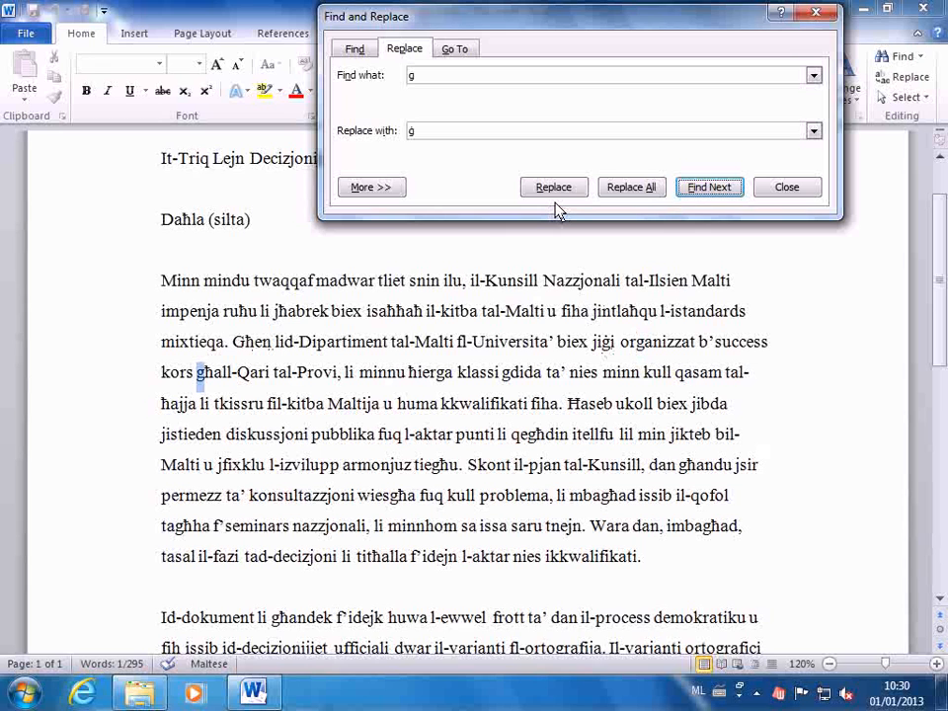
{"action": "key", "text": "alt+f"}
{"action": "key", "text": "alt+r"}
{"action": "key", "text": "alt+r"}
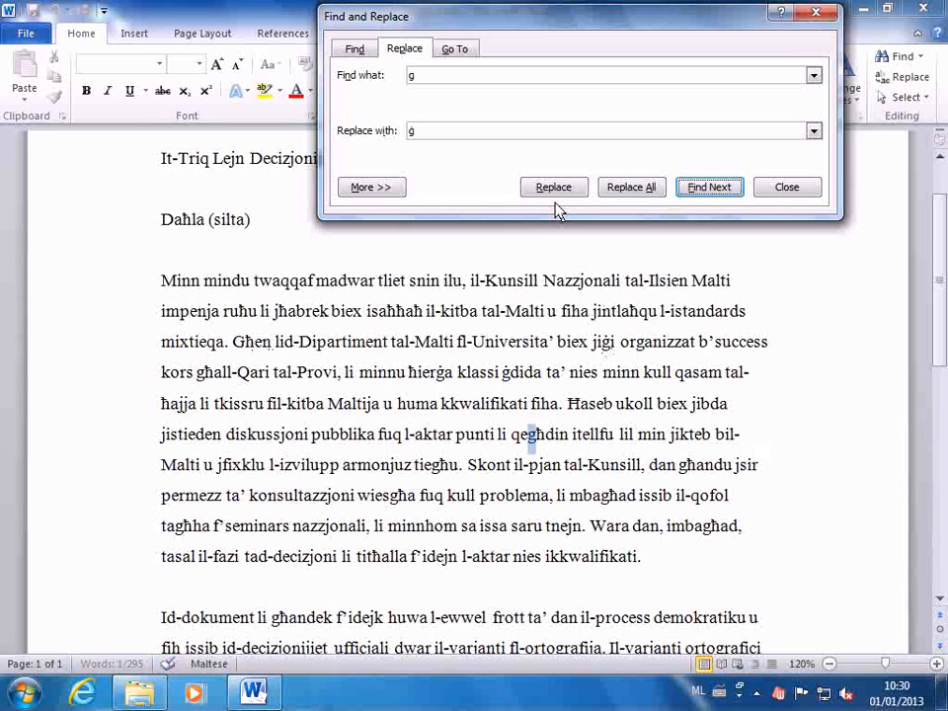
- Skip the g matches from "qegħdin" up to "zgħir" in the second paragraph, keeping the dialog clear of the match
{"action": "key", "text": "alt+f"}
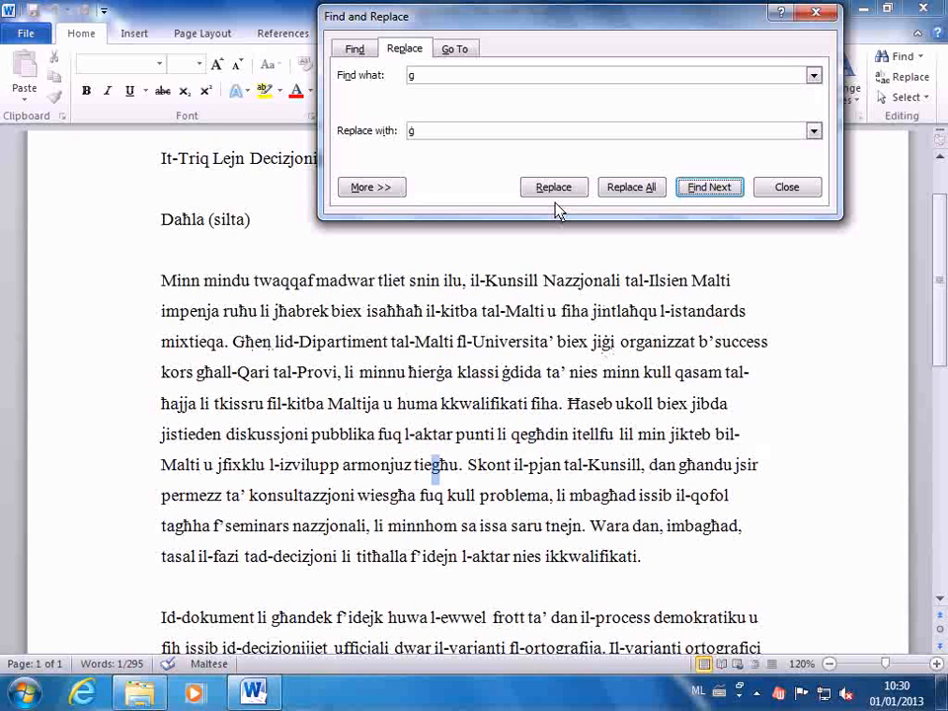
{"action": "key", "text": "alt+f"}
{"action": "key", "text": "alt+f"}
{"action": "key", "text": "alt+f"}
{"action": "key", "text": "alt+f"}
{"action": "key", "text": "alt+f"}
{"action": "key", "text": "alt+f"}
{"action": "key", "text": "alt+f"}
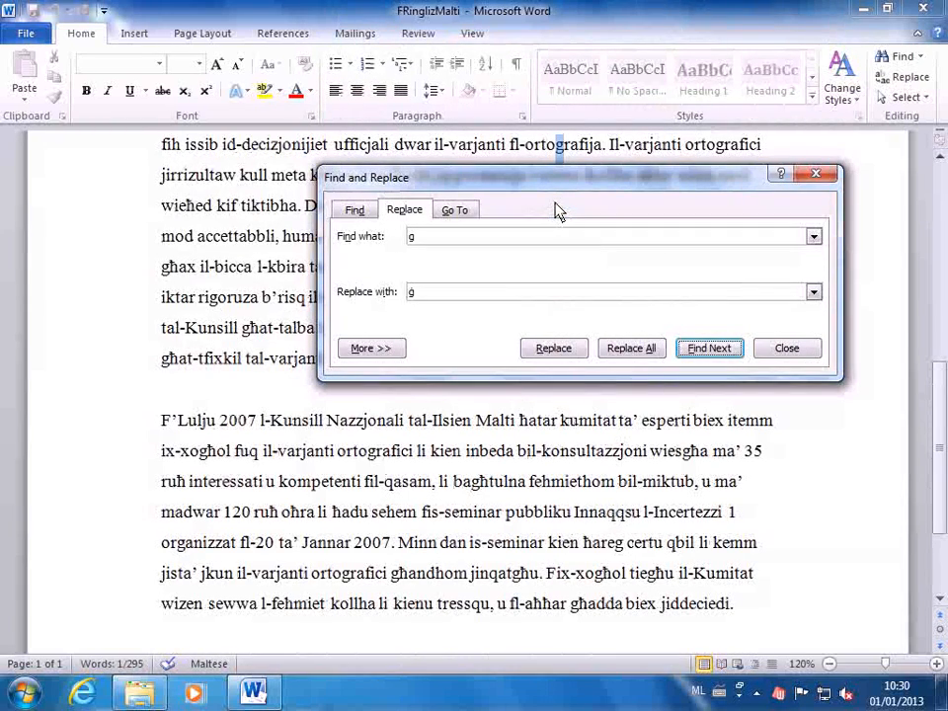
{"action": "key", "text": "alt+f"}
{"action": "key", "text": "alt+f"}
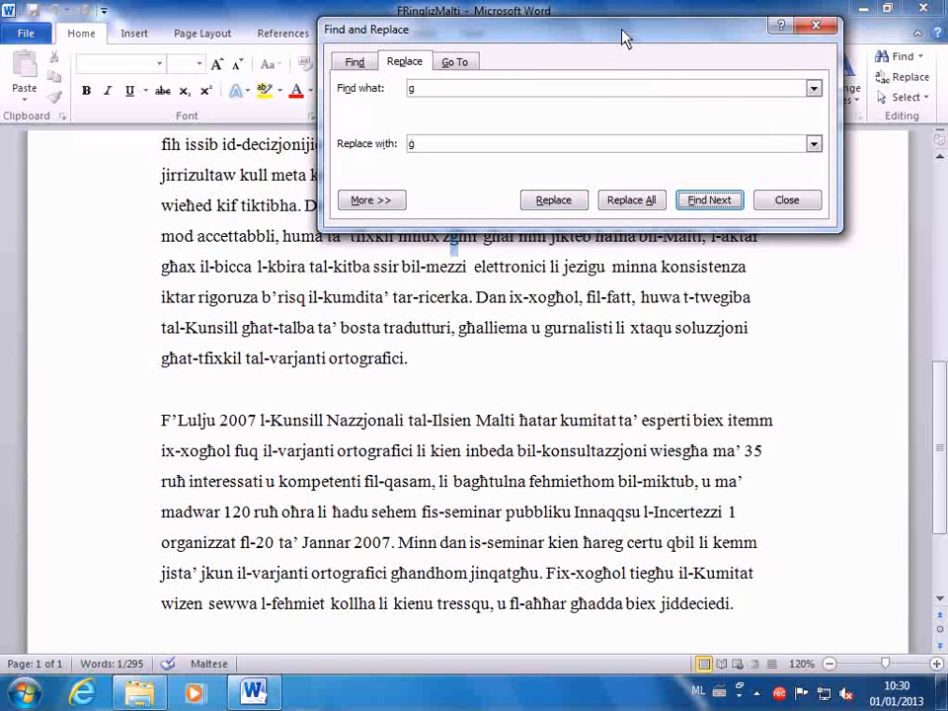
{"action": "left_click_drag", "start_coordinate": [623, 37], "coordinate": [620, 27]}
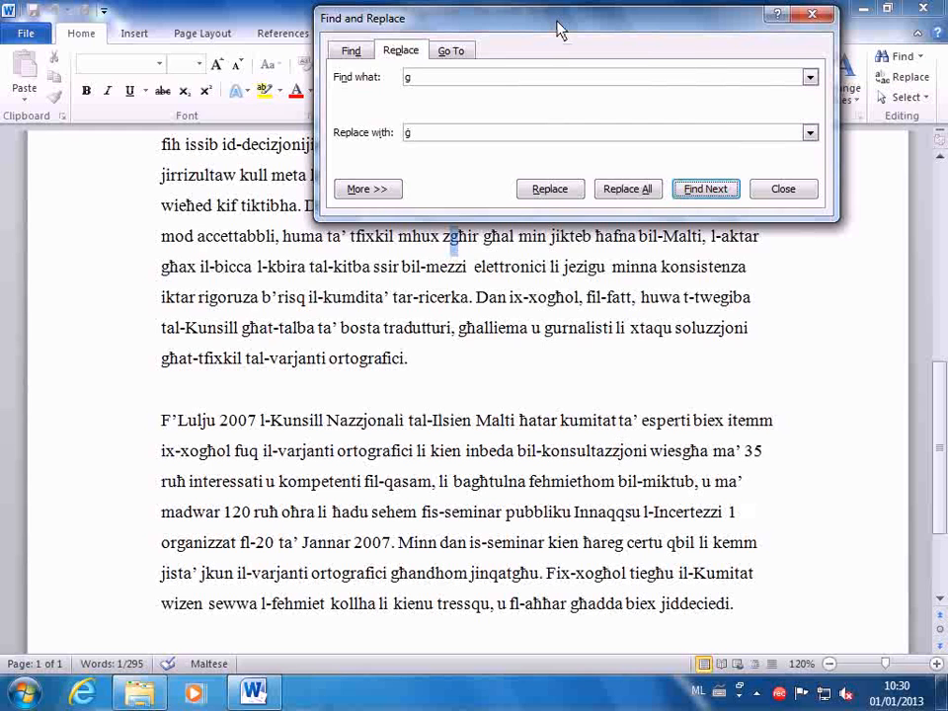
- Replace g with ġ in "jezigu", "t-twegiba" and "gurnalisti", skipping "rigoruza" and every g that belongs to għ
{"action": "key", "text": "Return"}
{"action": "key", "text": "Return"}
{"action": "key", "text": "Return"}
{"action": "key", "text": "Return"}
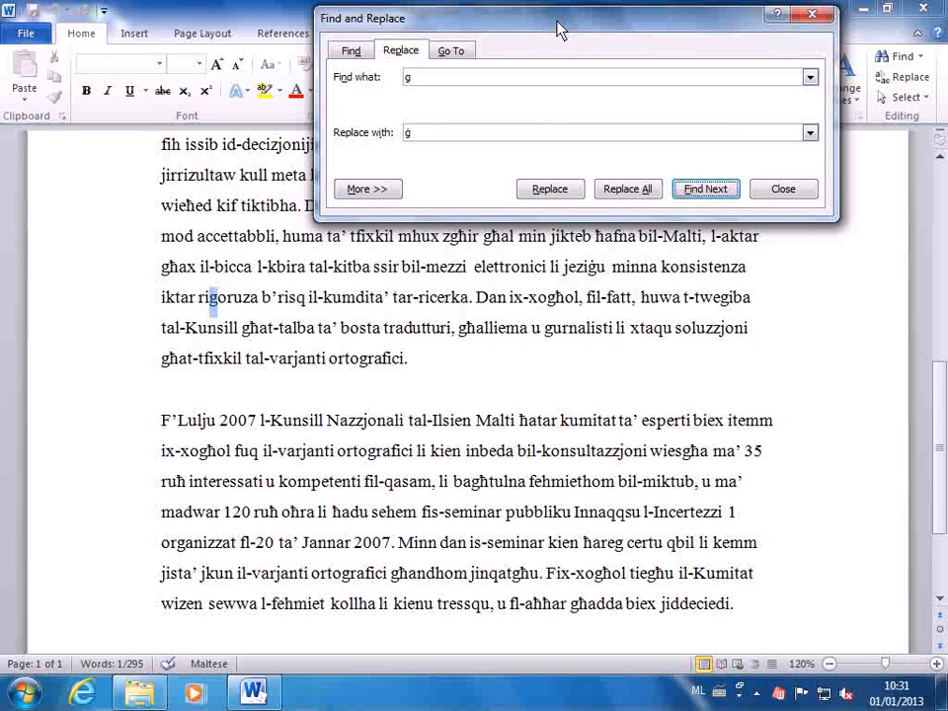
{"action": "key", "text": "Return"}
{"action": "key", "text": "Return"}
{"action": "key", "text": "alt+r"}
{"action": "key", "text": "Return"}
{"action": "key", "text": "Return"}
{"action": "key", "text": "alt+r"}
- Replace g with ġ in "ħareg" in the last paragraph, skipping the matches from "għat-tfixkil" through "organizzat"
{"action": "key", "text": "Return"}
{"action": "key", "text": "Return"}
{"action": "key", "text": "Return"}
{"action": "key", "text": "Return"}
{"action": "key", "text": "Return"}
{"action": "key", "text": "Return"}
{"action": "key", "text": "Return"}
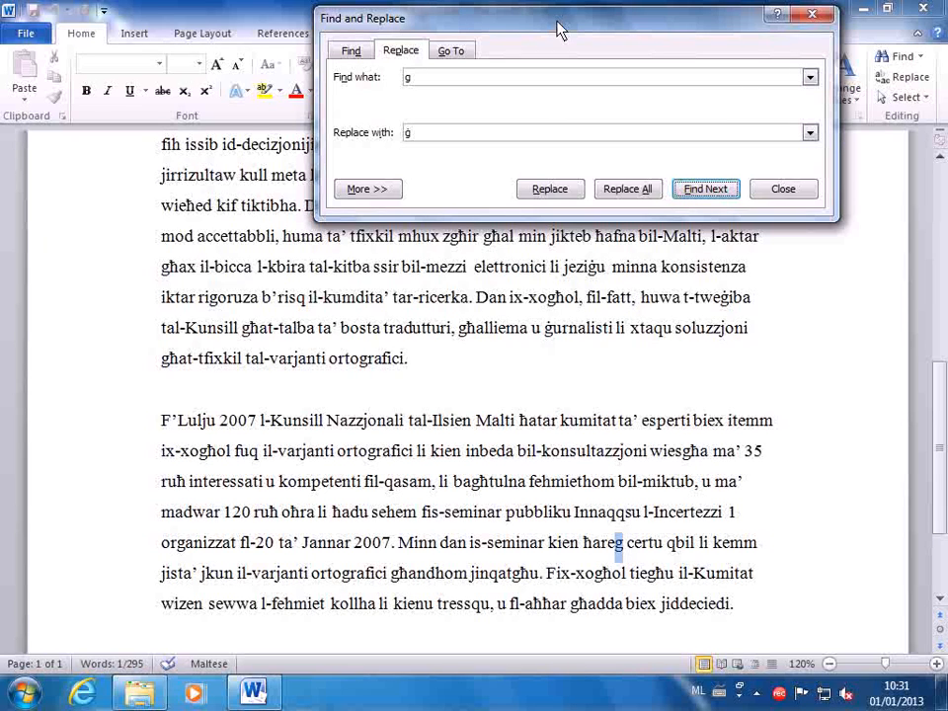
{"action": "key", "text": "alt+r"}
- Skip the remaining g matches from "ortografici" to "għadda" and finish the search
{"action": "key", "text": "Return"}
{"action": "key", "text": "Return"}
{"action": "key", "text": "Return"}
{"action": "key", "text": "Return"}
{"action": "key", "text": "Return"}
{"action": "key", "text": "Return"}
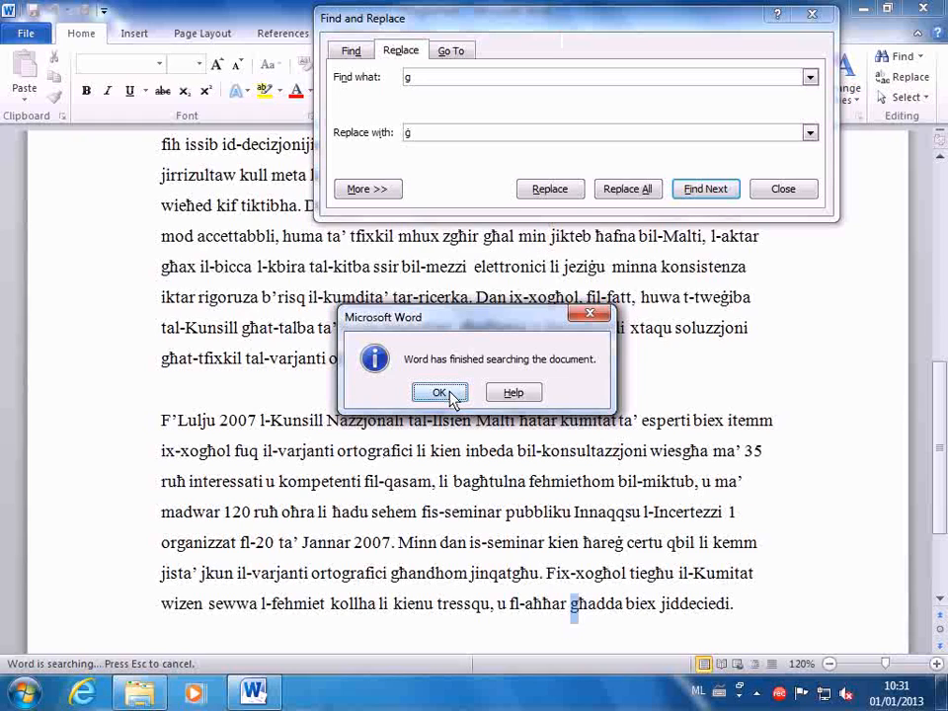
{"action": "left_click", "coordinate": [440, 392]}
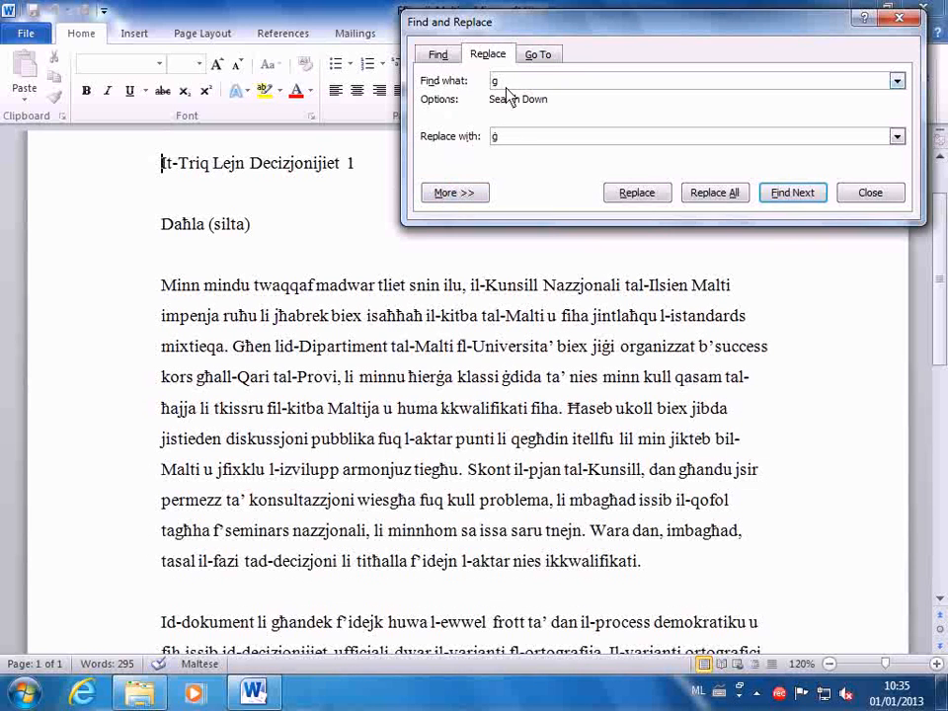
- Set up a replacement of z with ż and apply it to "Decizjonijiet" in the title
{"action": "key", "text": "shift+Tab"}
{"action": "type", "text": "z"}
{"action": "key", "text": "Tab"}
{"action": "type", "text": "ż"}
{"action": "left_click", "coordinate": [788, 194]}
{"action": "left_click", "coordinate": [789, 195]}
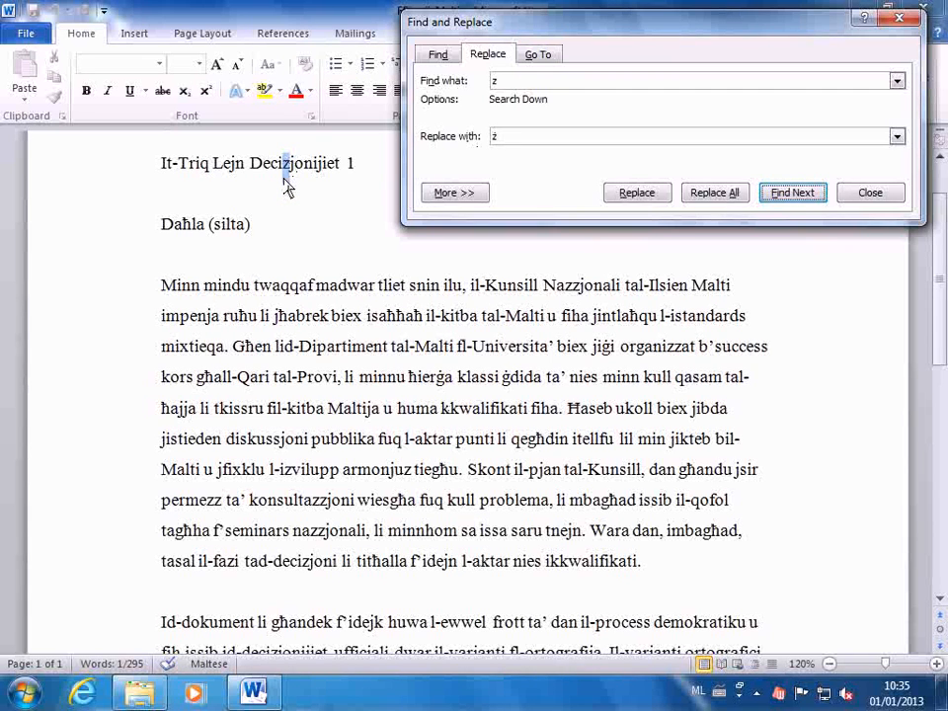
{"action": "left_click", "coordinate": [638, 195]}
- Try replacing the first z in "Nazzjonali" with ż and undo that replacement
{"action": "left_click", "coordinate": [637, 193]}
{"action": "left_click", "coordinate": [318, 15]}
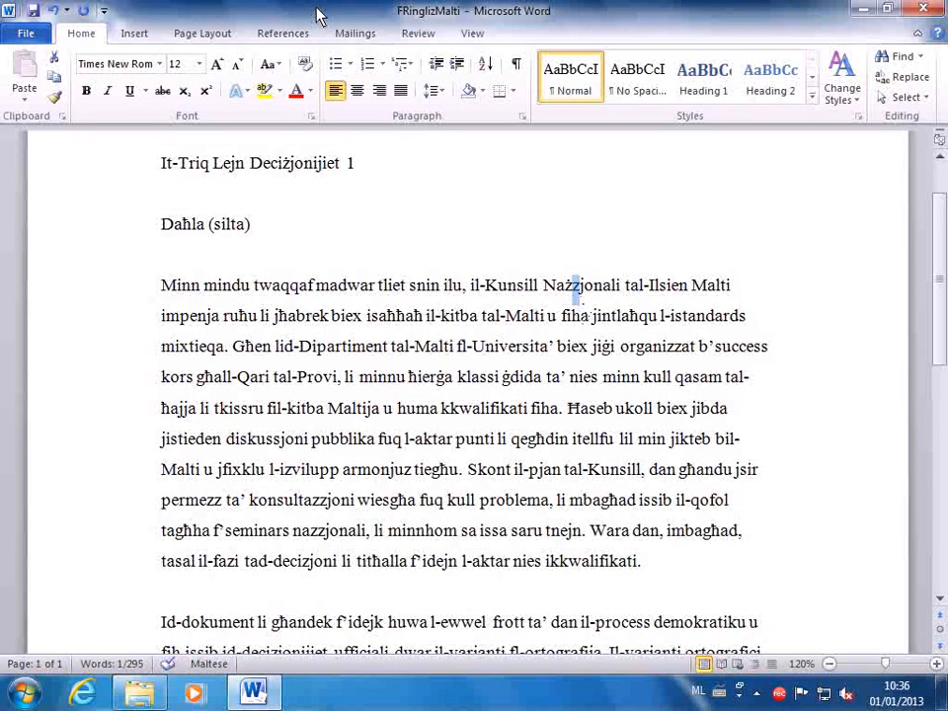
{"action": "left_click", "coordinate": [53, 14]}
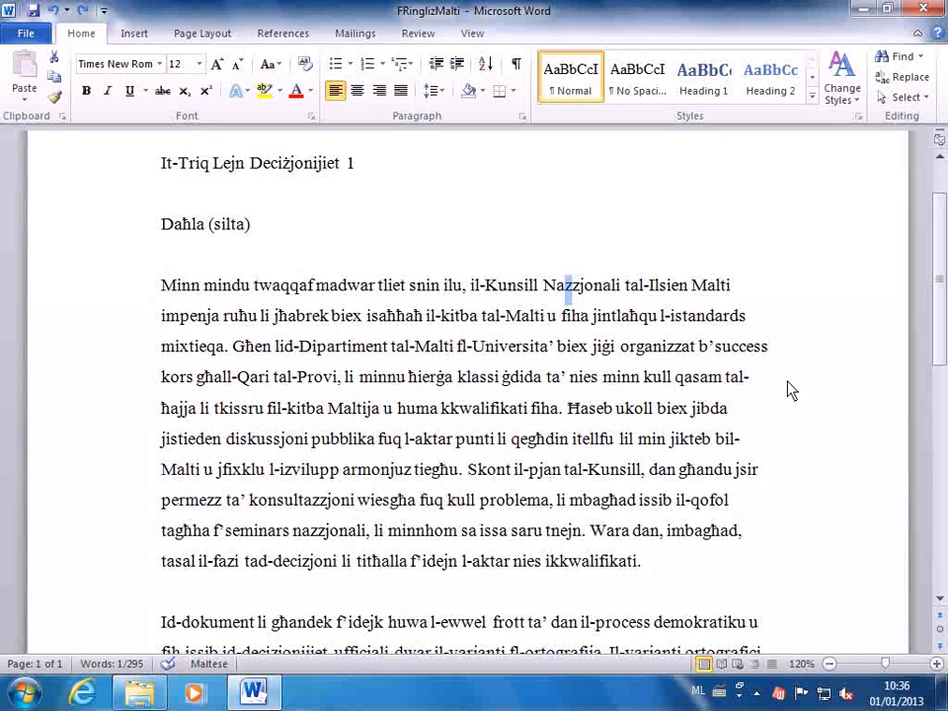
- Resume the search for z, skip "Nazzjonali" up to the match in "organizzat", and close Find and Replace
{"action": "left_click", "coordinate": [898, 81]}
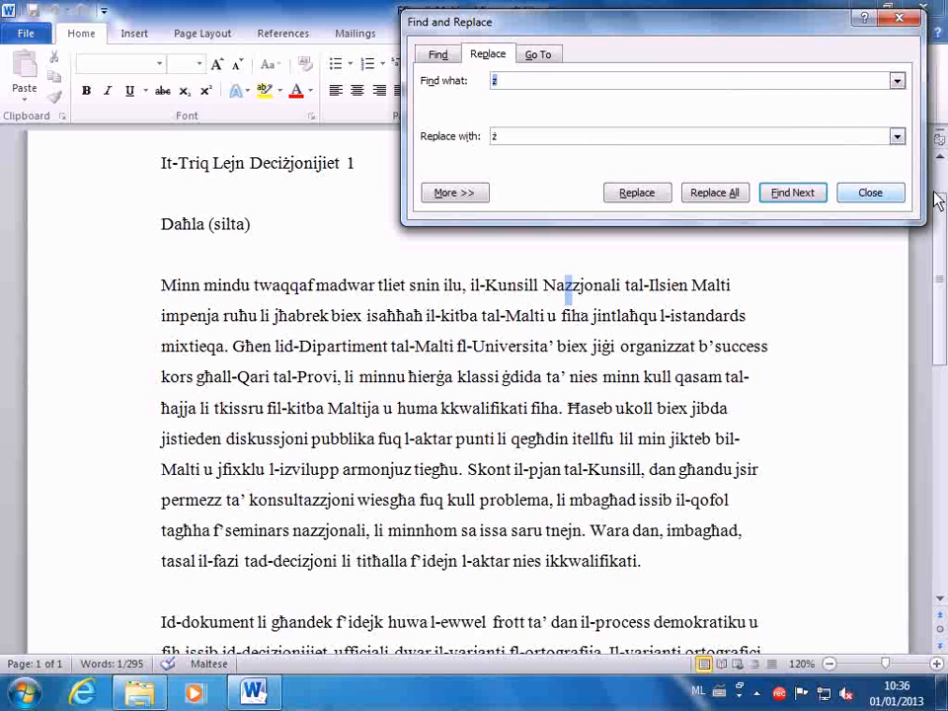
{"action": "left_click", "coordinate": [792, 193]}
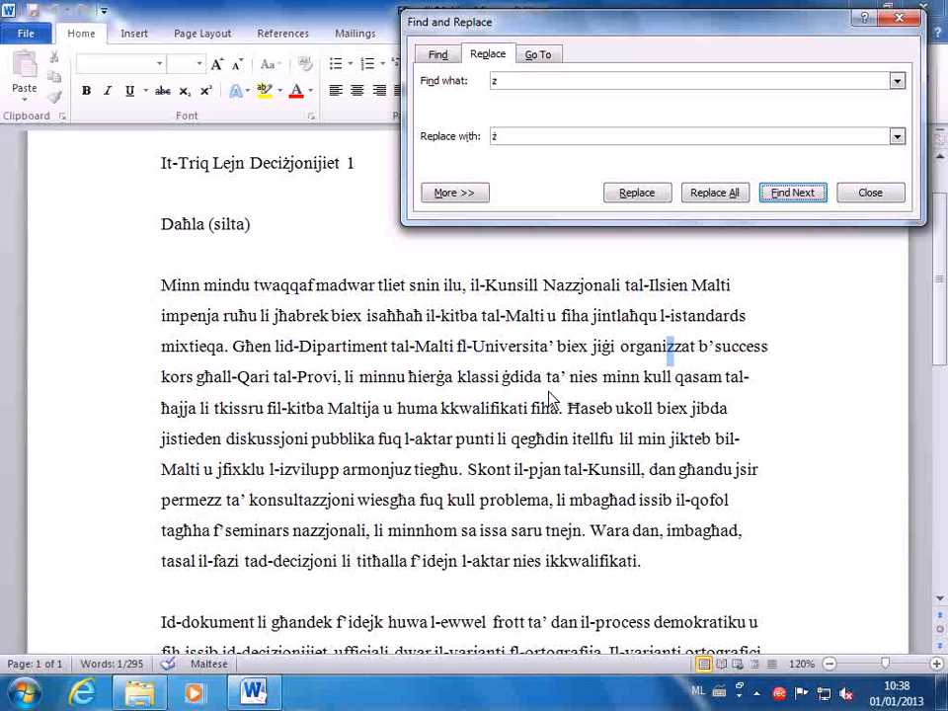
{"action": "left_click", "coordinate": [870, 193]}
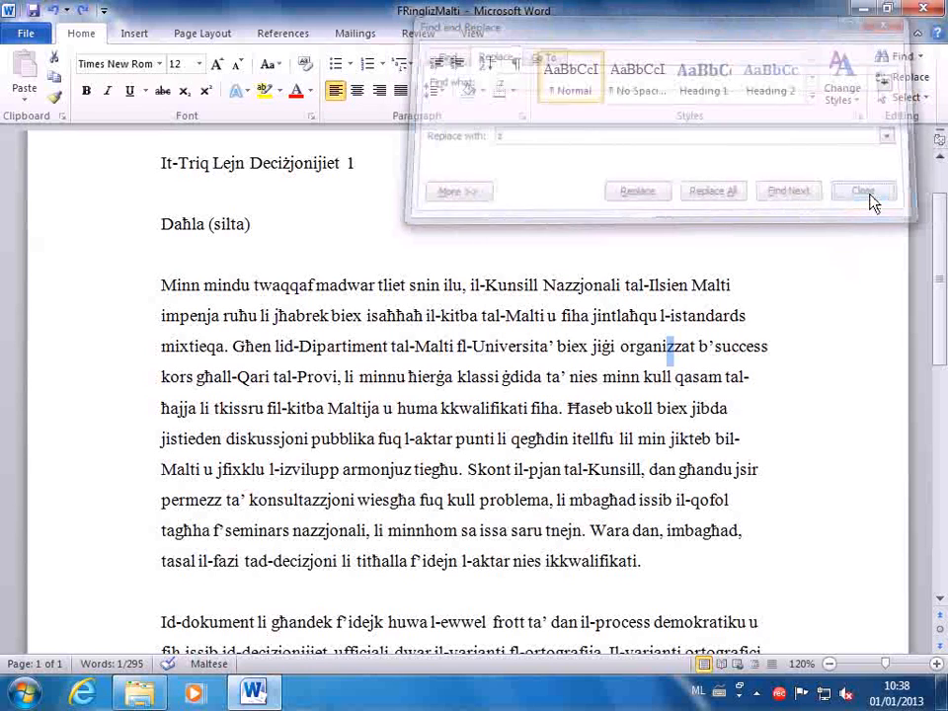